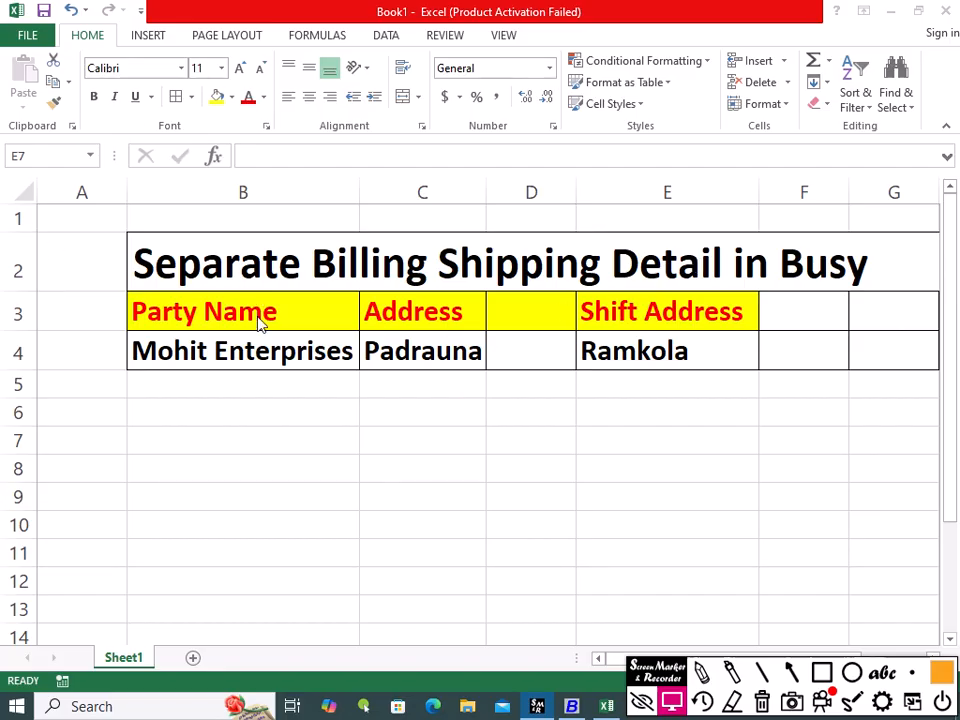
click(199, 357)
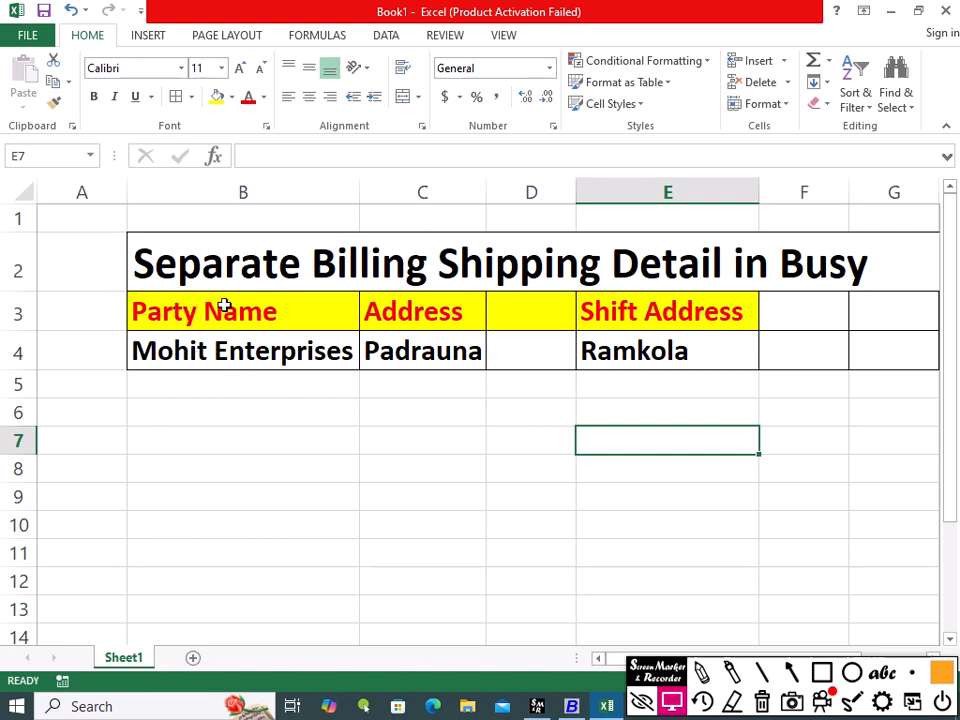
click(191, 462)
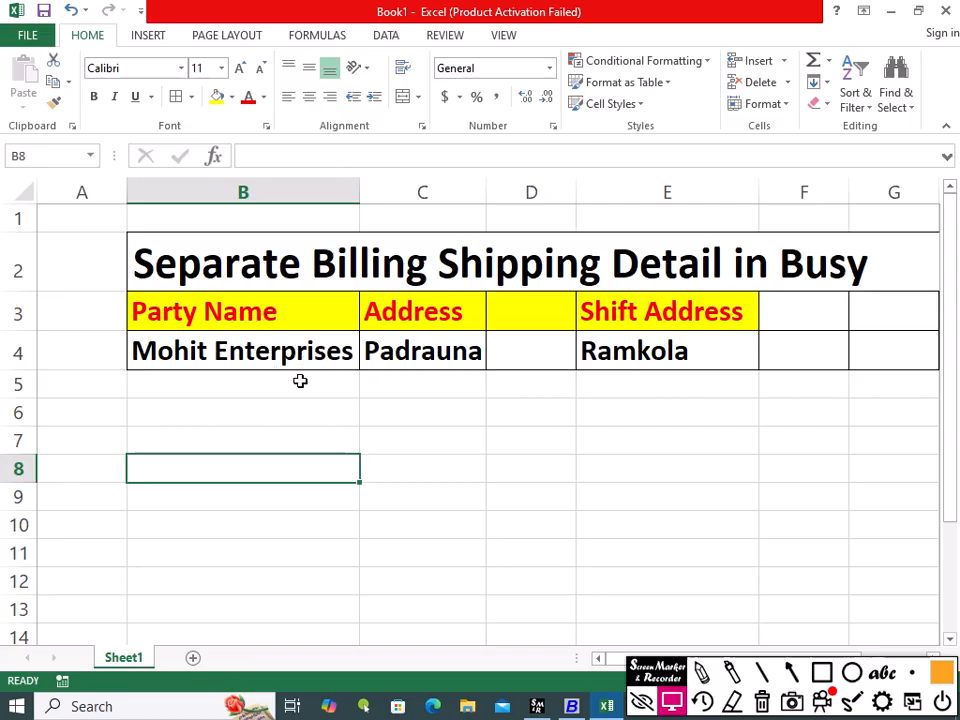
click(233, 377)
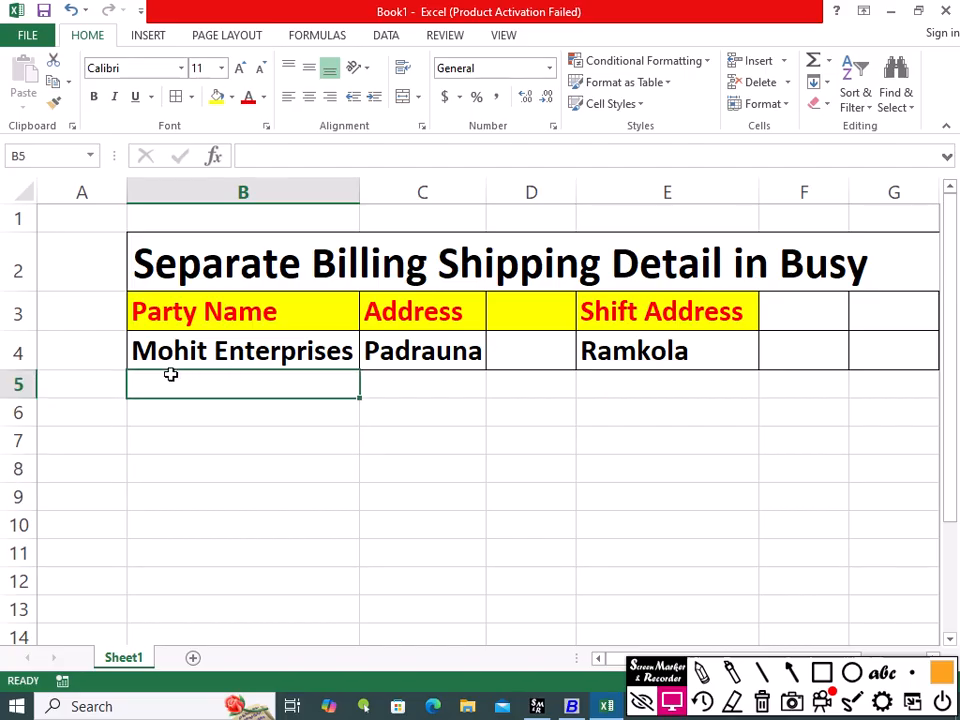
Step: Enter the label Customer in cell A4 beside the party's details row
click(62, 350)
text(C)
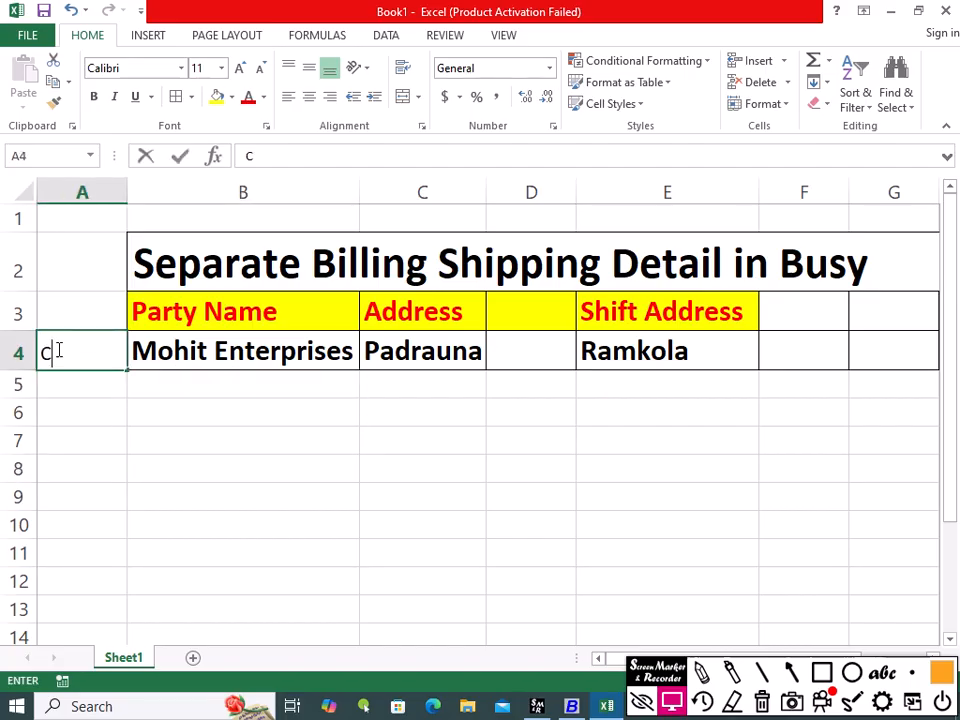
text(ustomer)
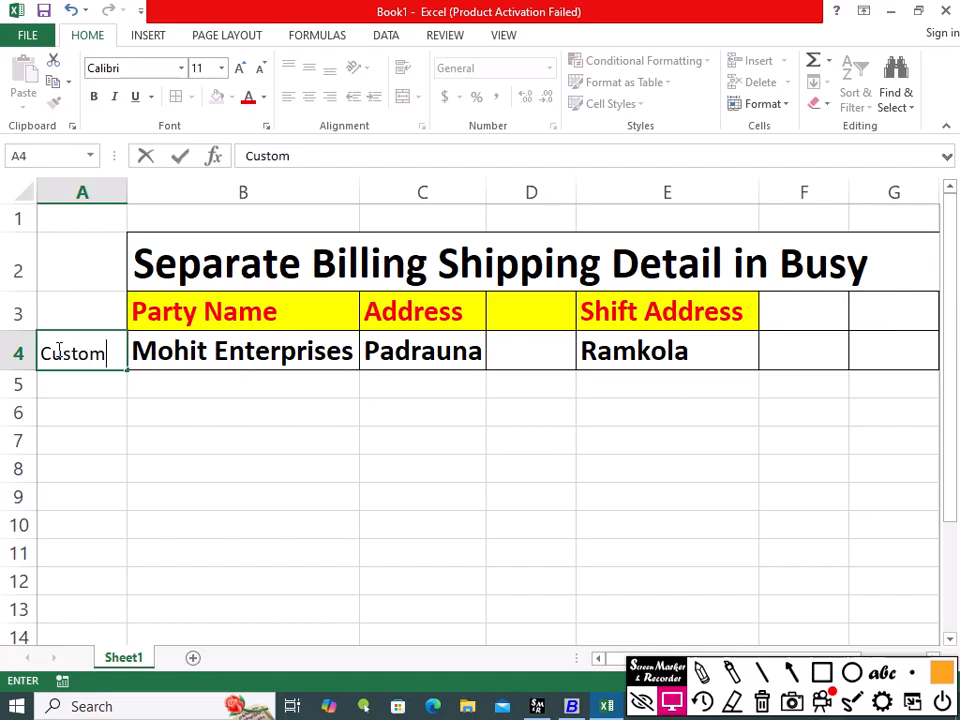
click(156, 404)
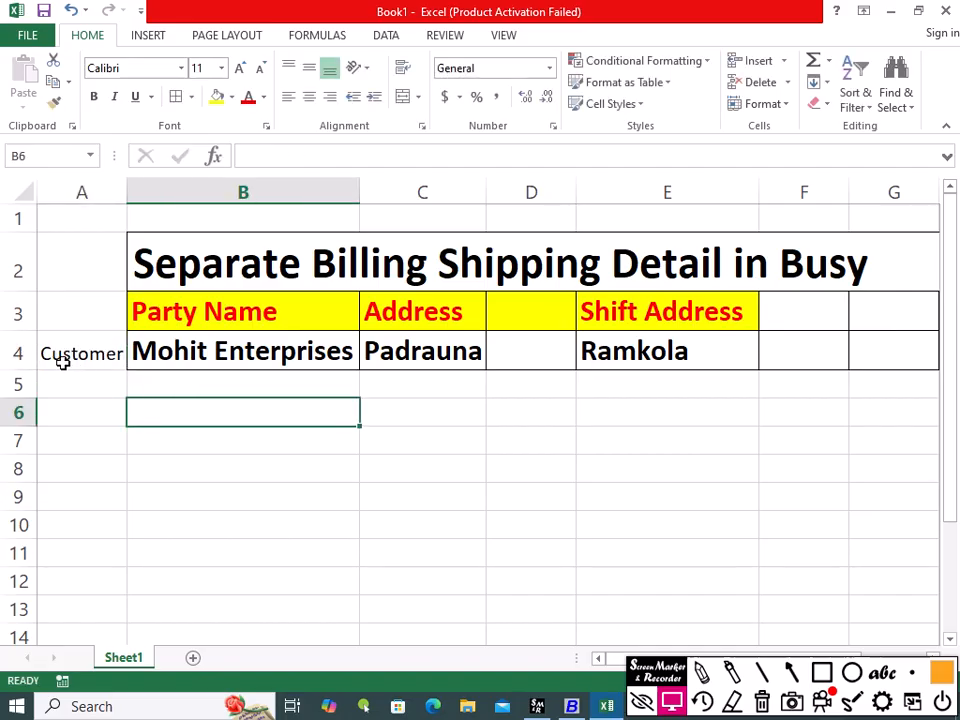
Step: Examine the party name and billing address entries in the sheet's example row
click(52, 355)
click(195, 349)
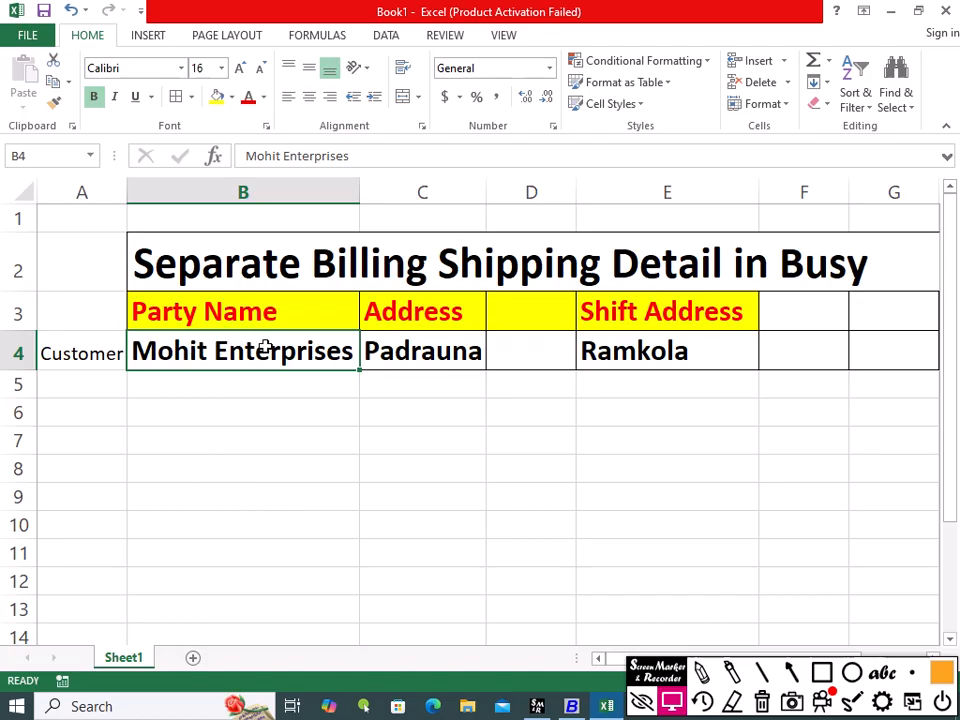
click(79, 356)
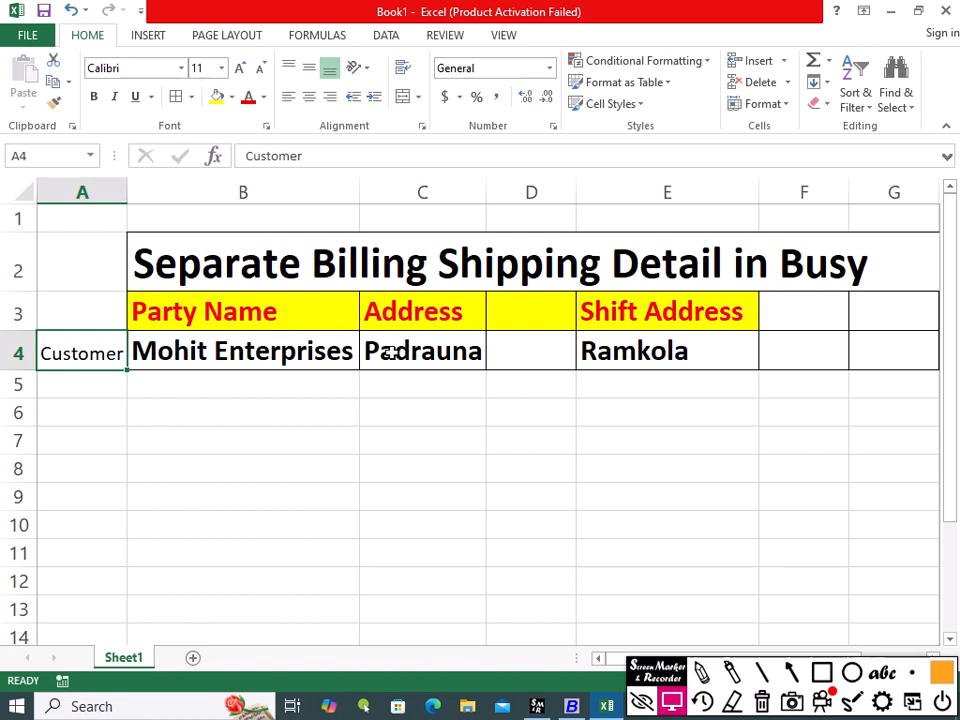
click(422, 352)
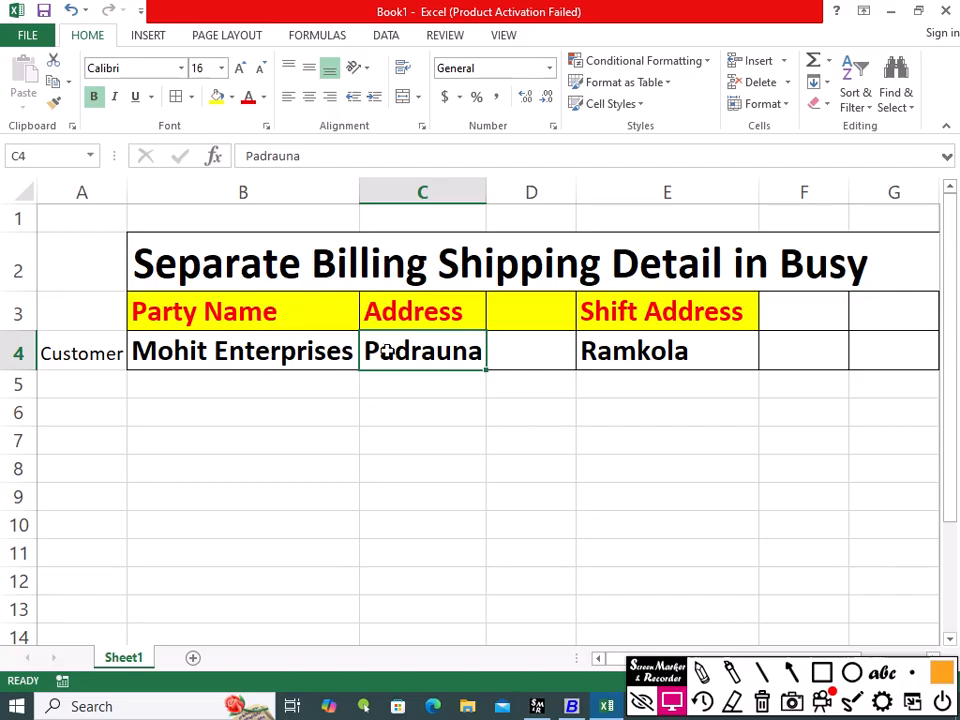
click(394, 386)
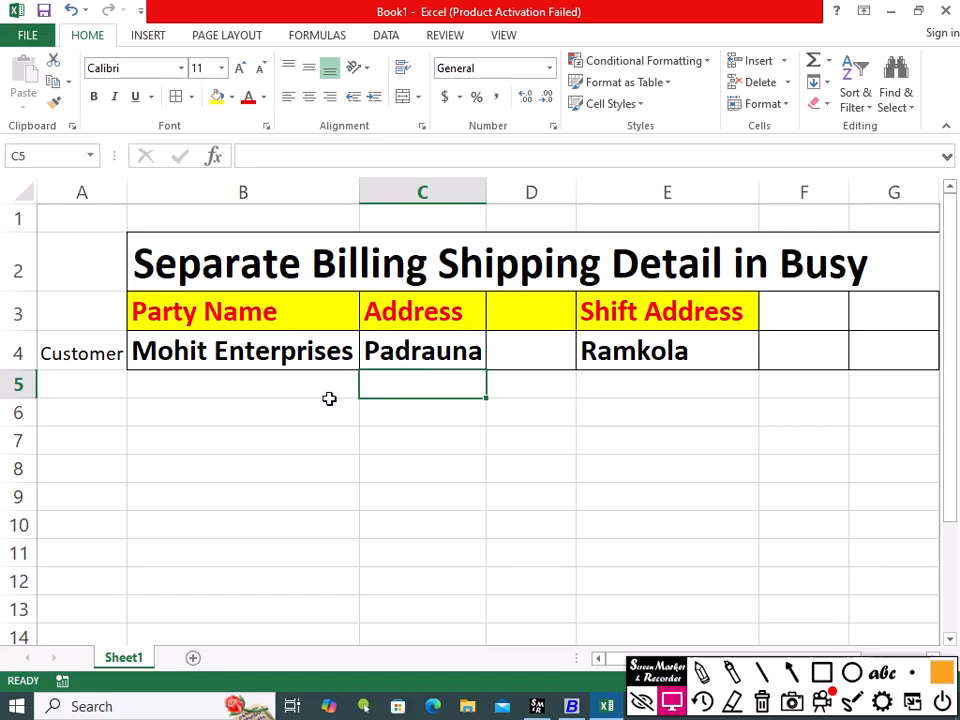
click(420, 347)
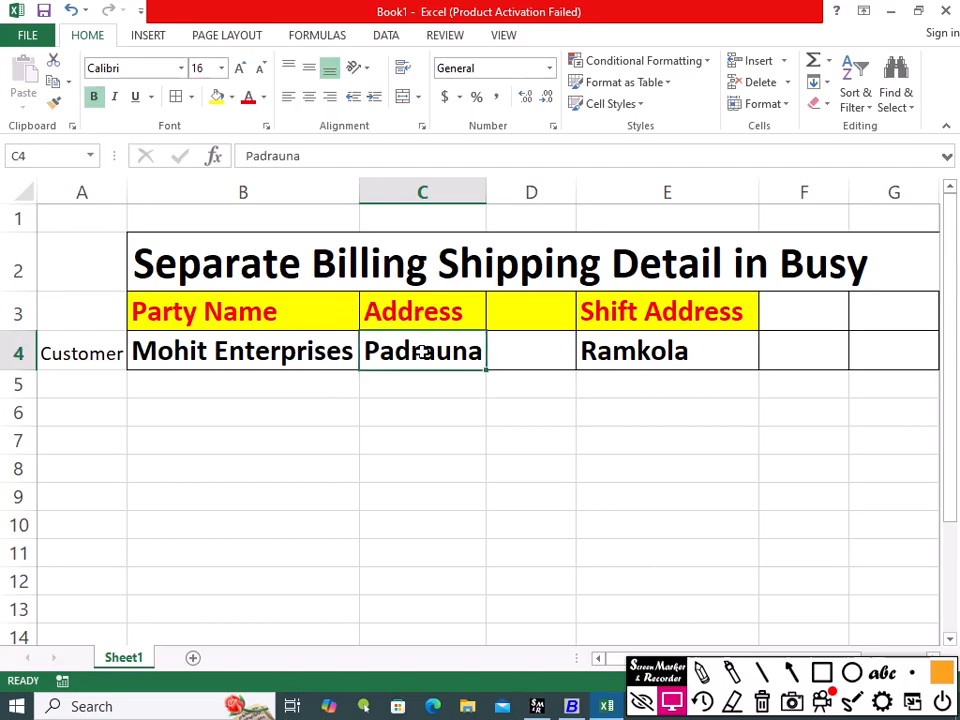
click(216, 387)
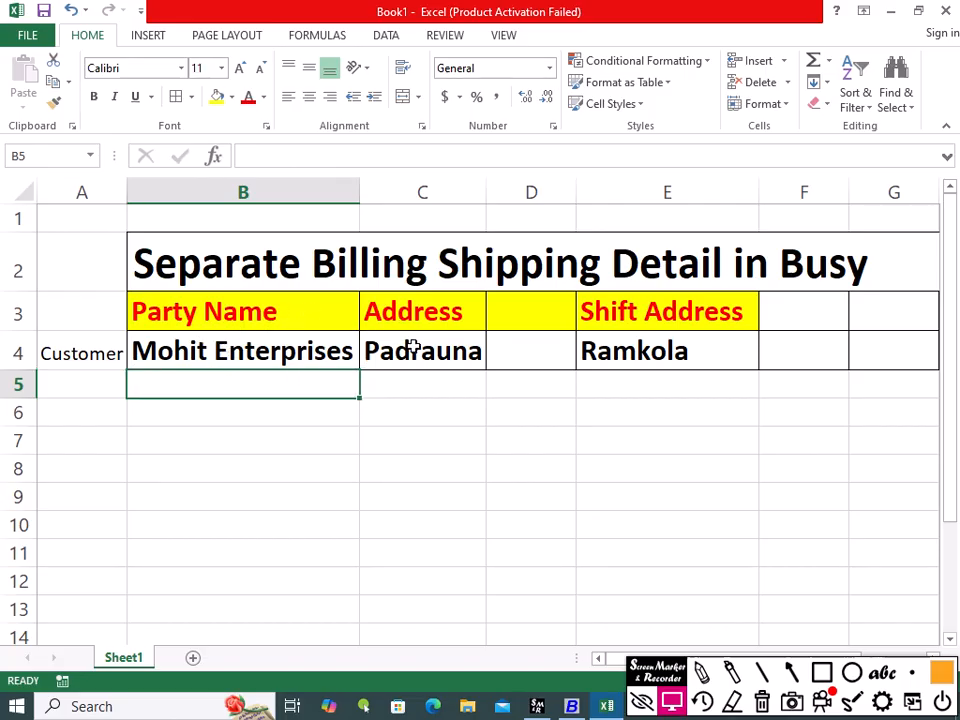
click(320, 352)
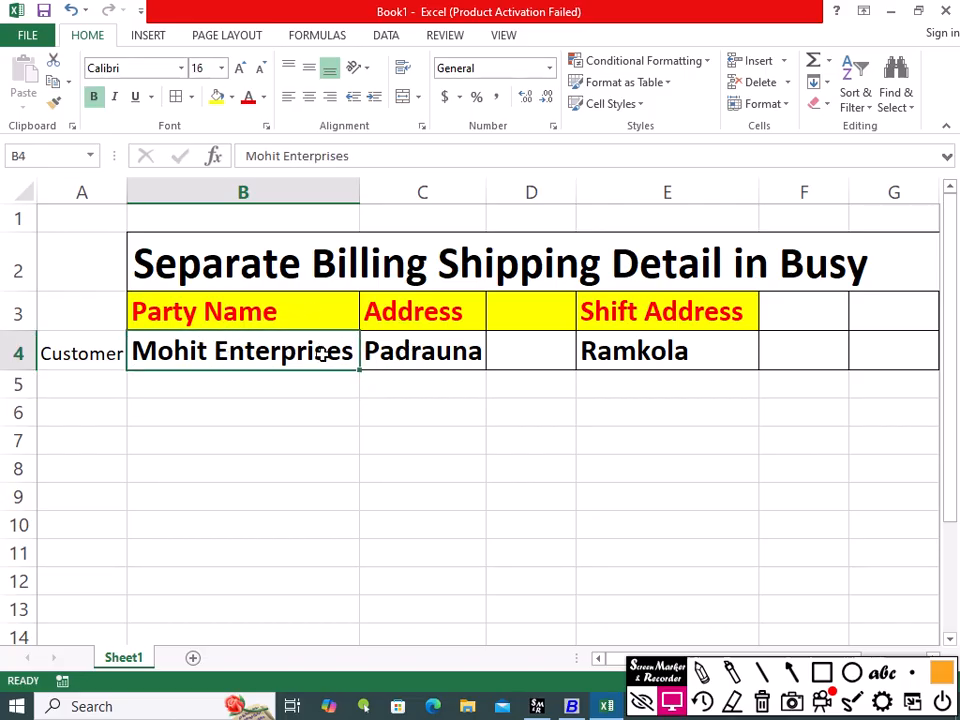
click(422, 357)
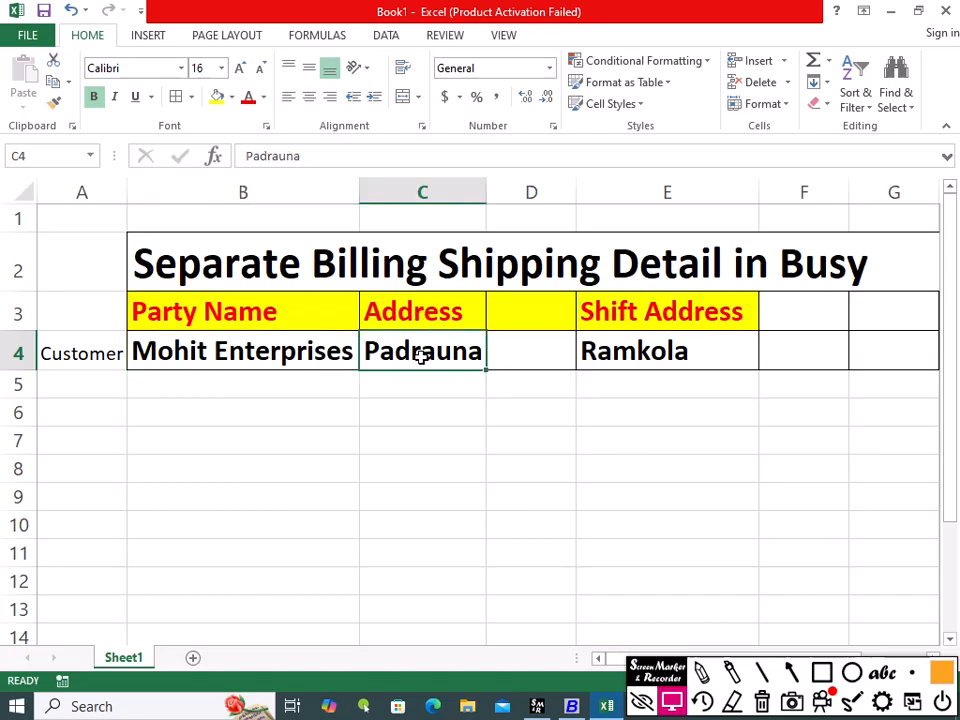
Step: Compare the party name and address with the shift address entry in the example row
click(664, 308)
click(666, 347)
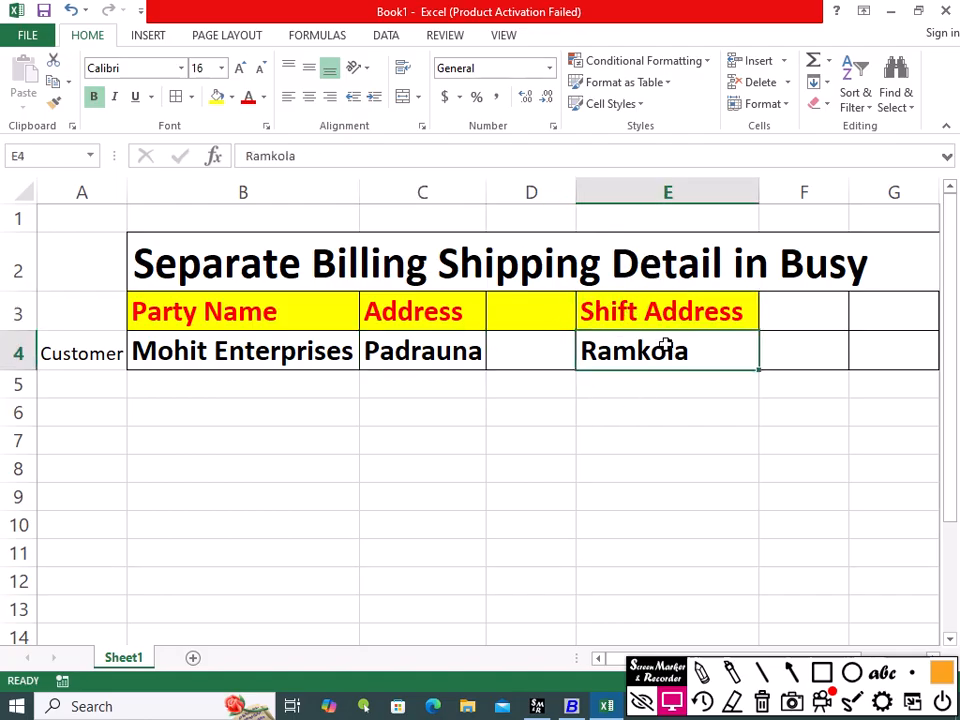
click(592, 418)
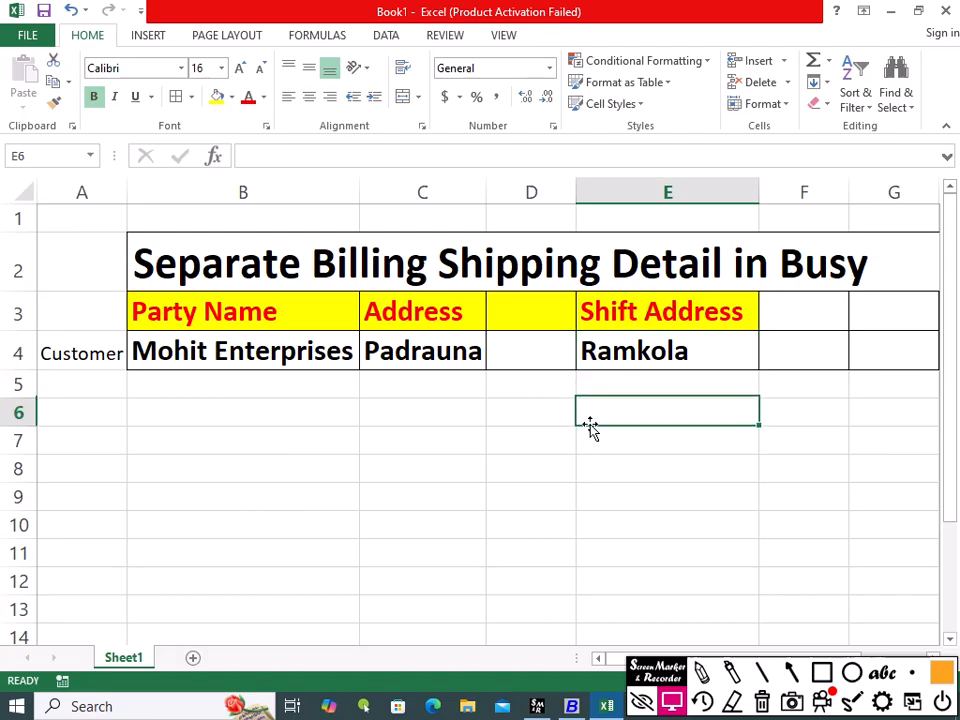
click(643, 343)
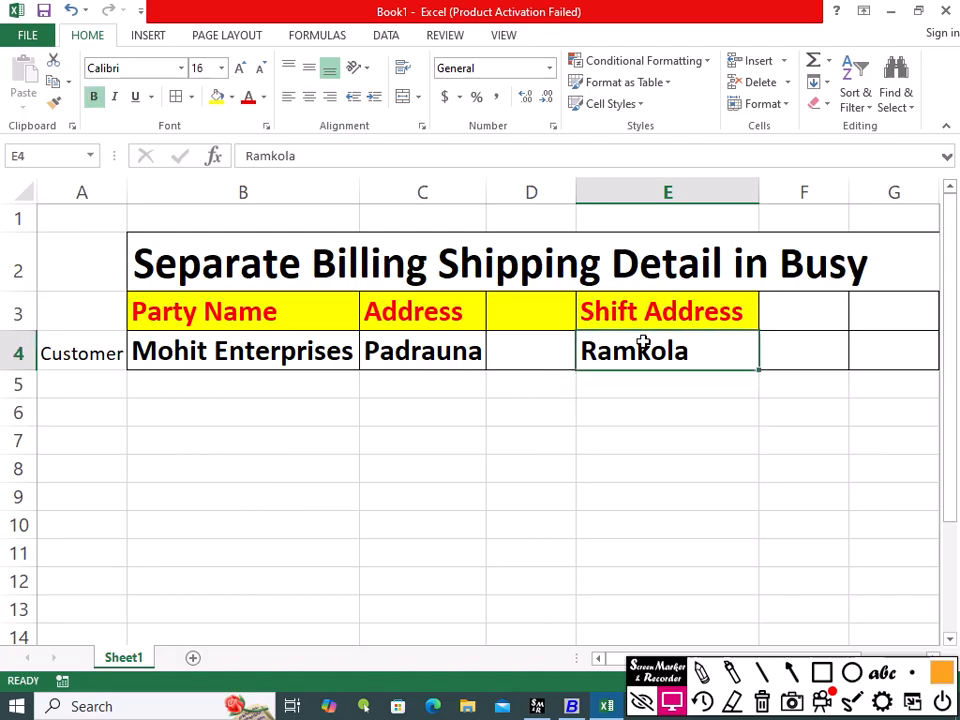
click(225, 353)
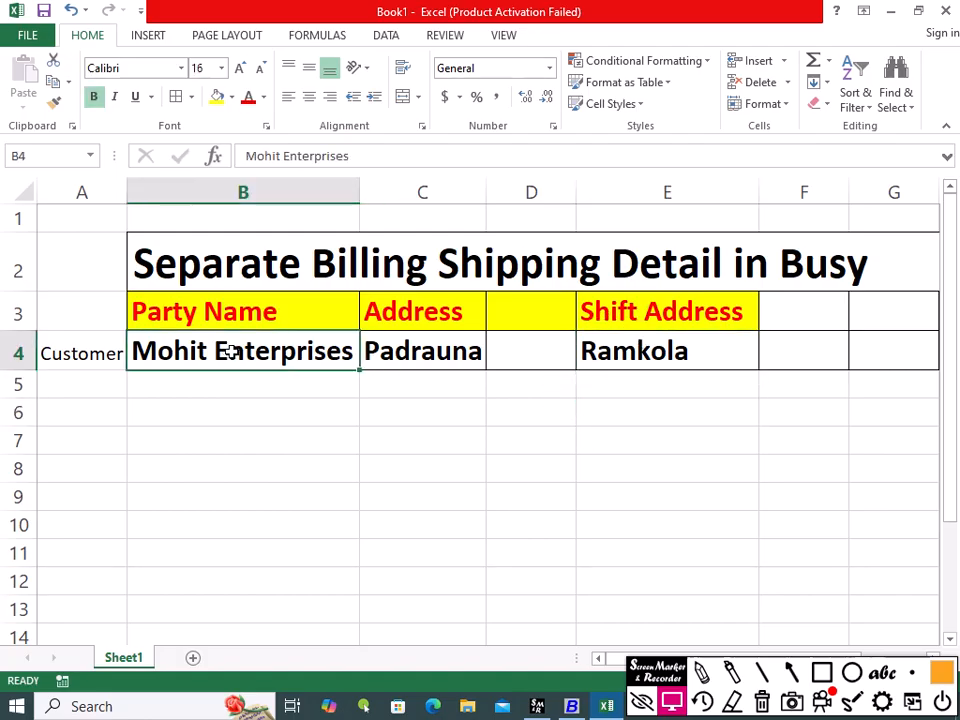
click(634, 347)
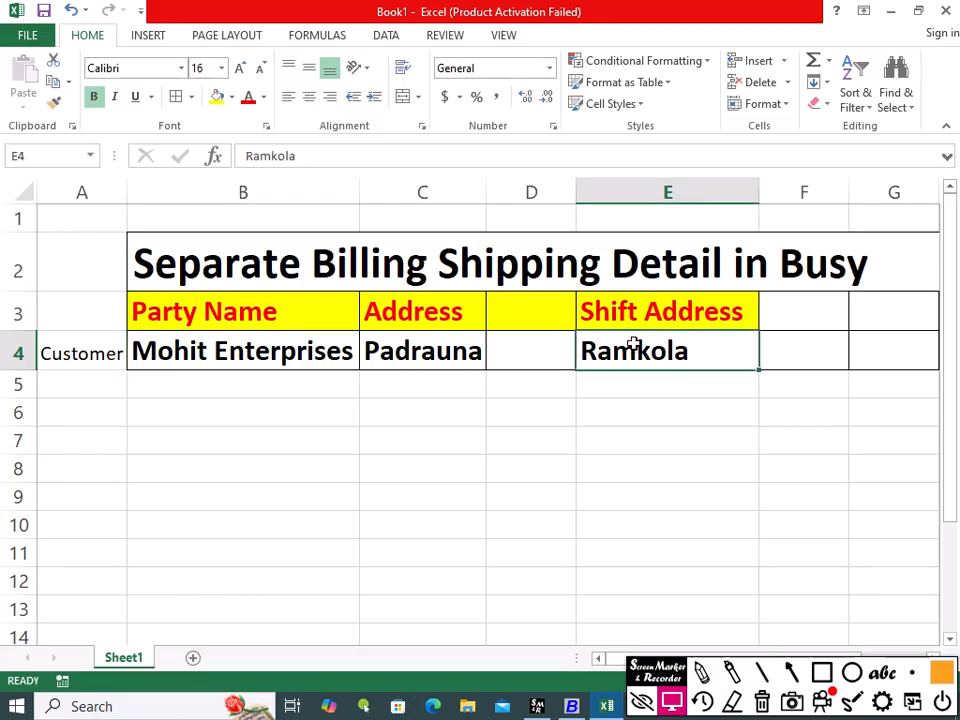
click(249, 358)
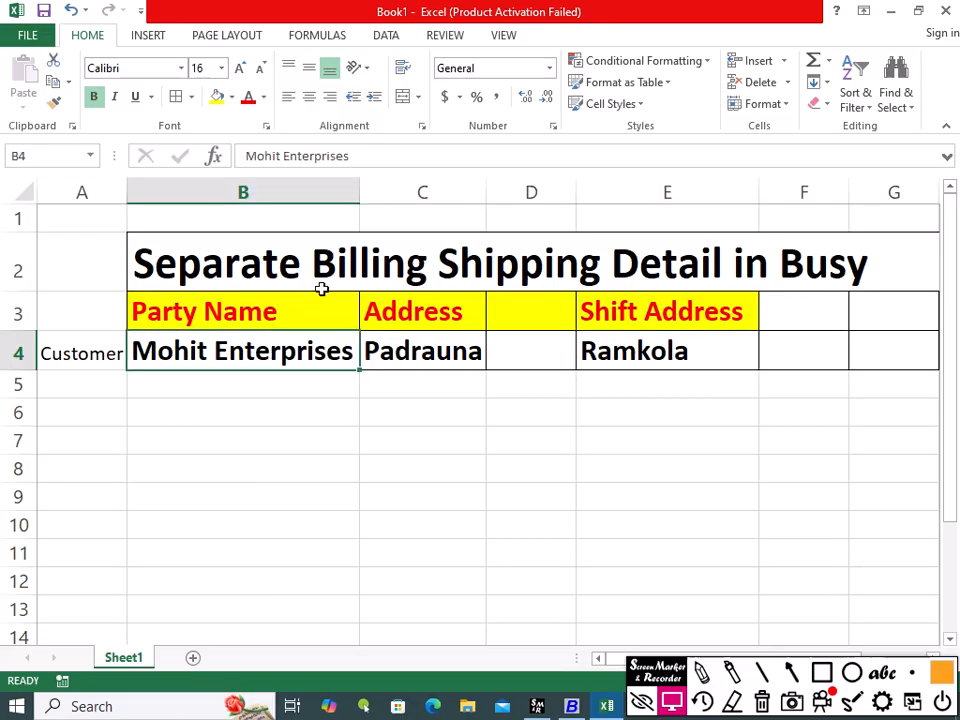
click(617, 358)
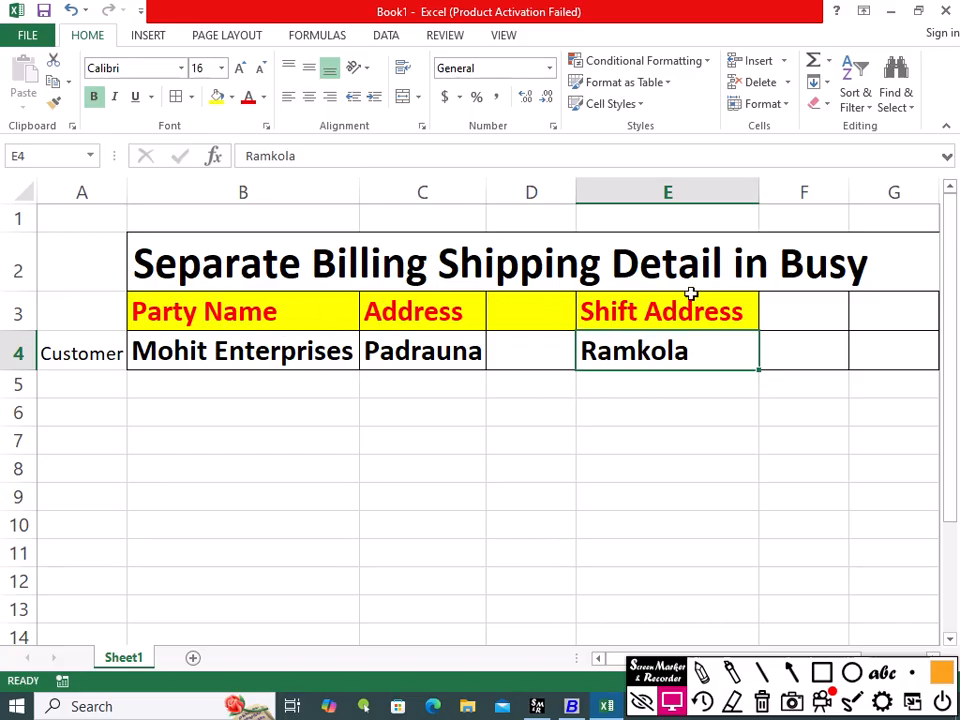
click(379, 400)
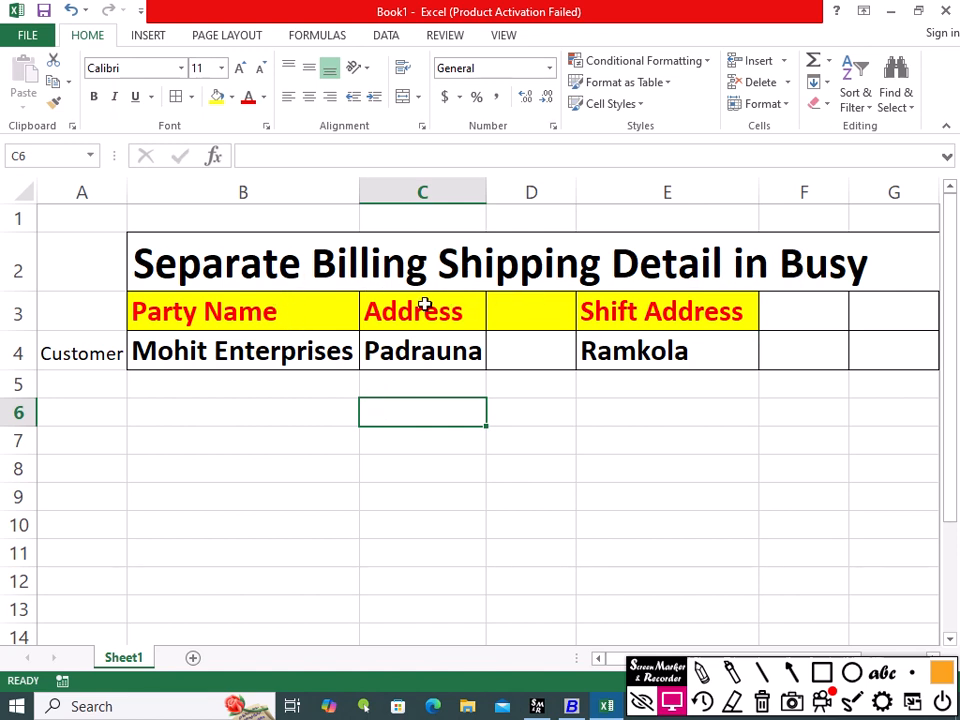
drag(266, 309, 407, 347)
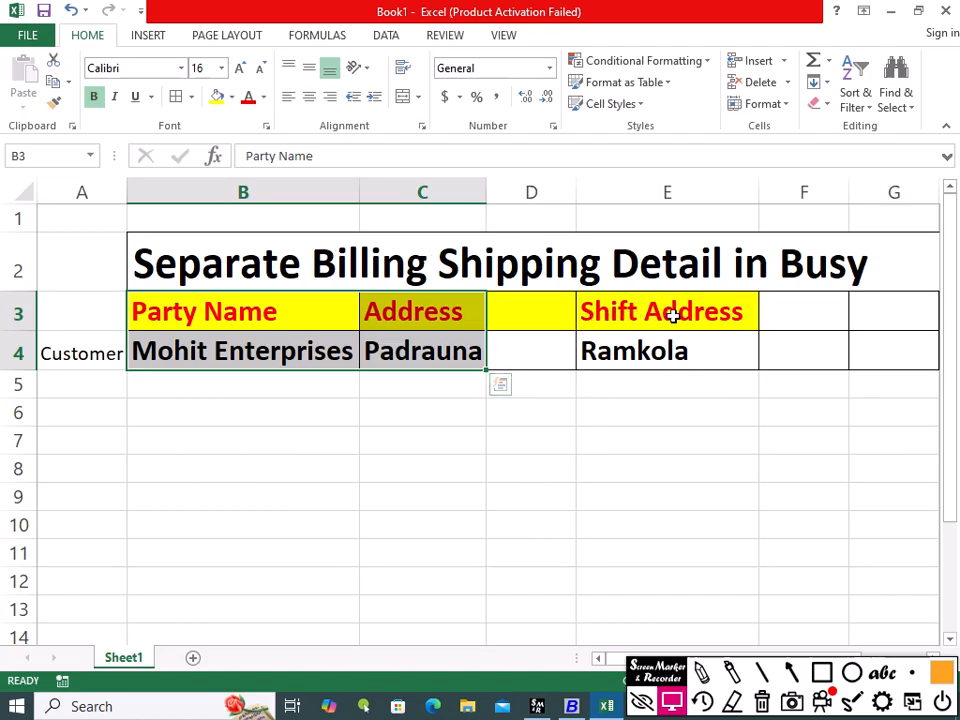
click(695, 377)
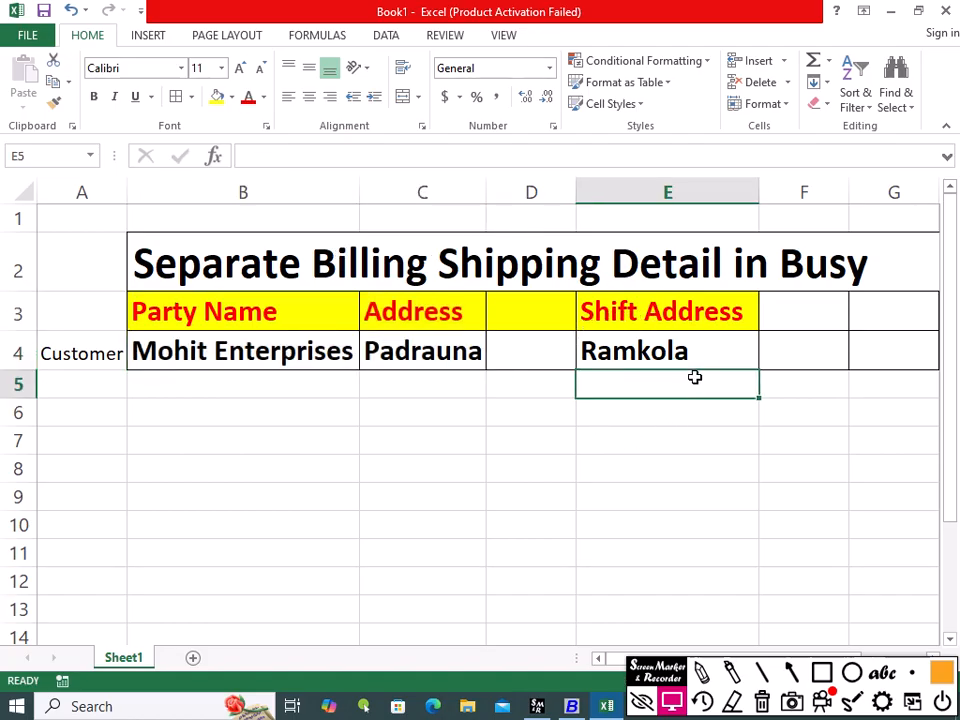
click(229, 392)
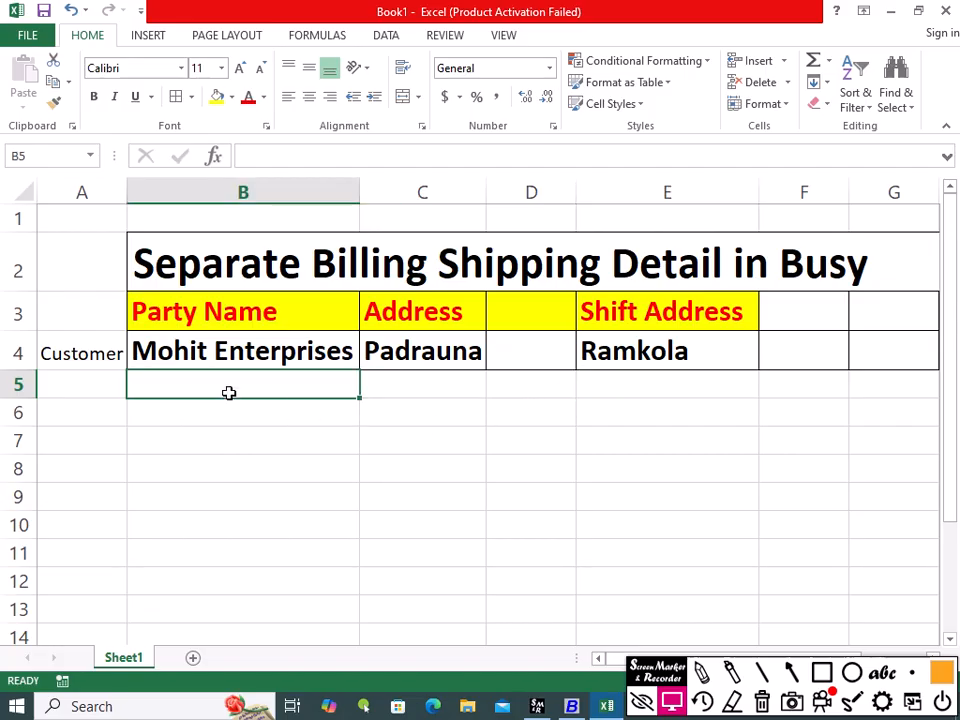
click(218, 318)
drag(330, 350, 412, 346)
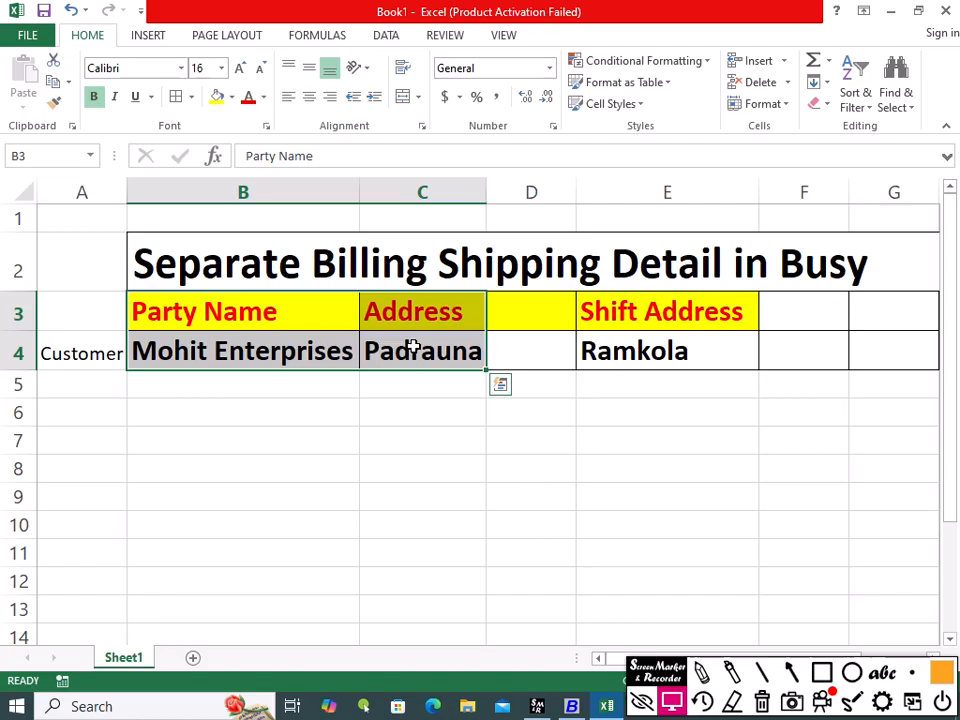
click(660, 348)
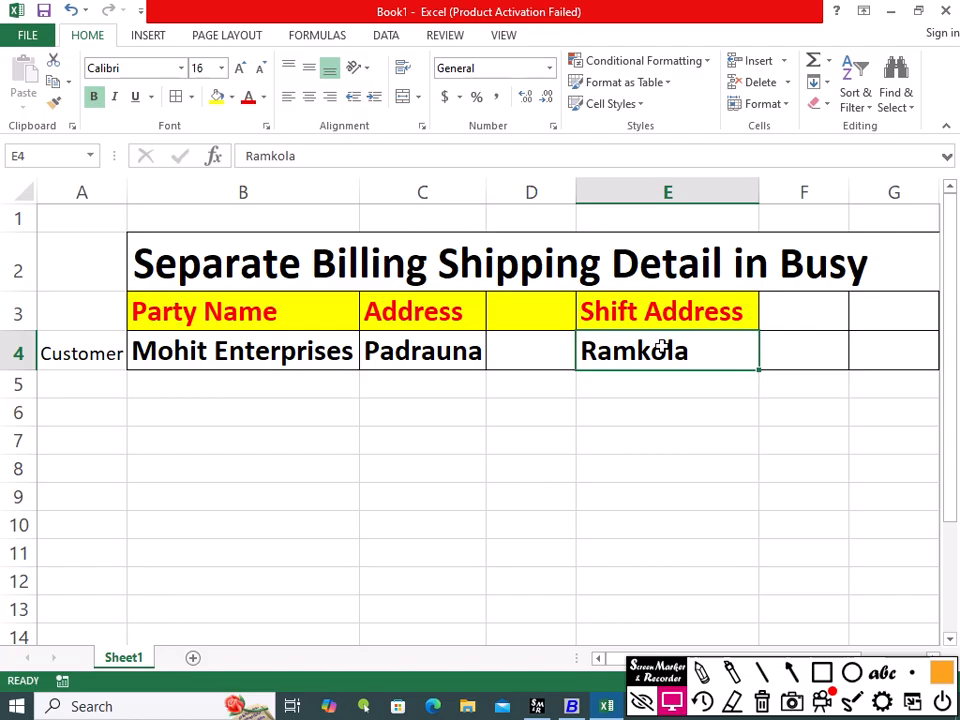
click(198, 350)
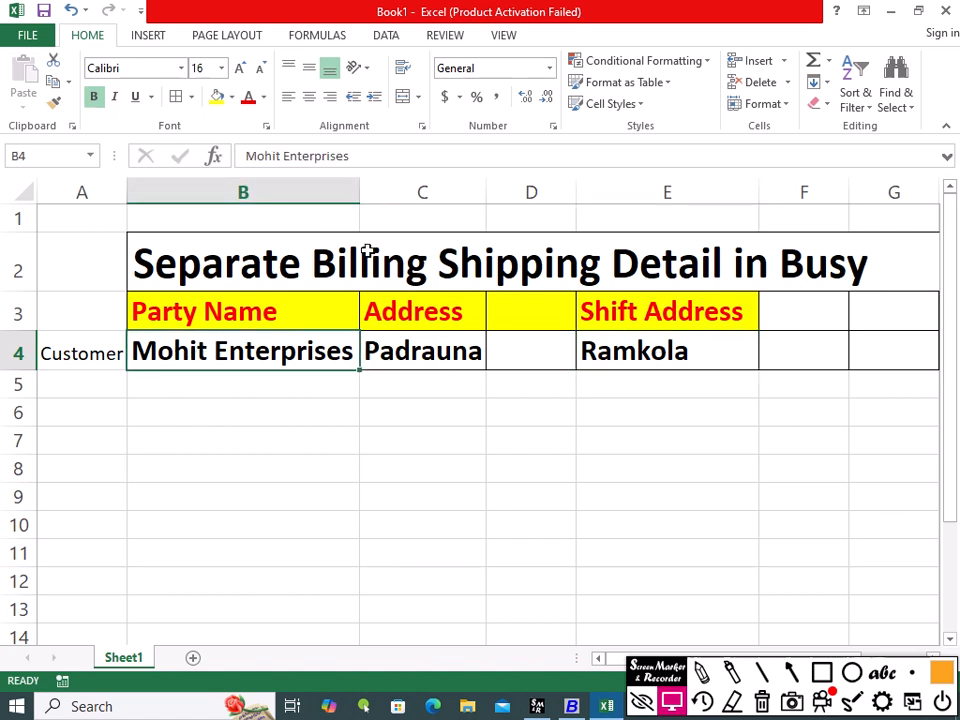
click(400, 360)
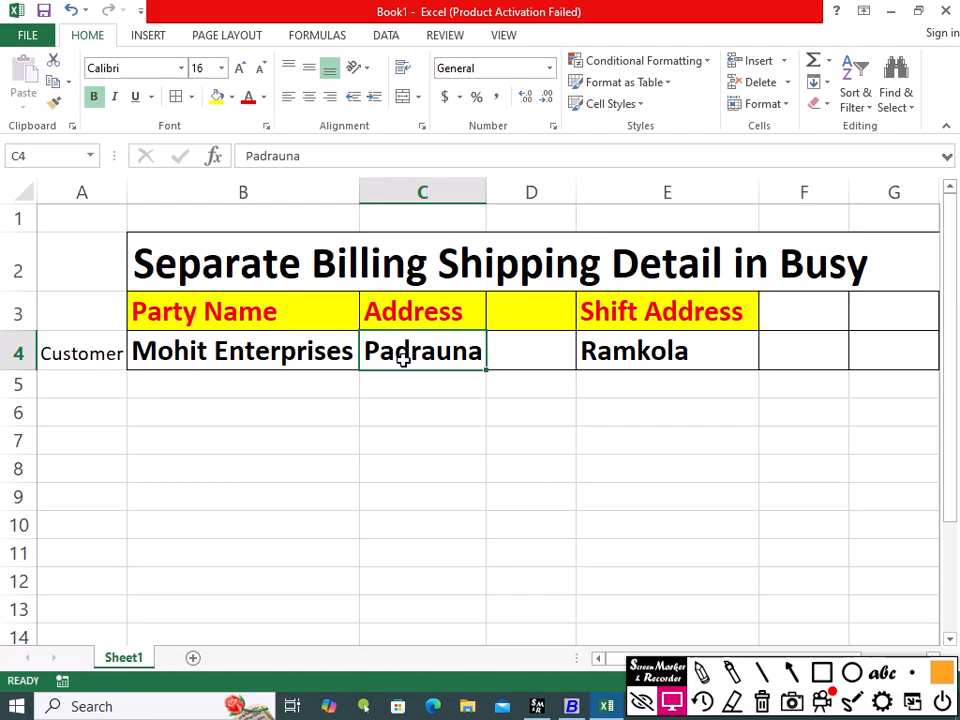
Step: Switch to Busy and exit the open Voucher Series Configuration window
click(572, 706)
key(Escape)
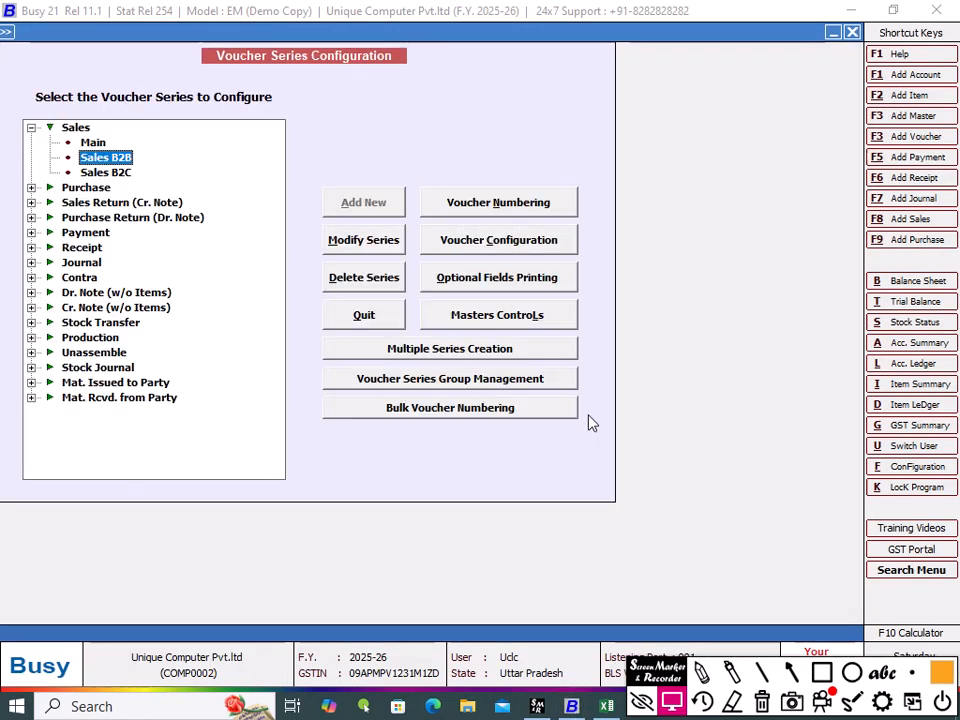
key(Escape)
key(Escape)
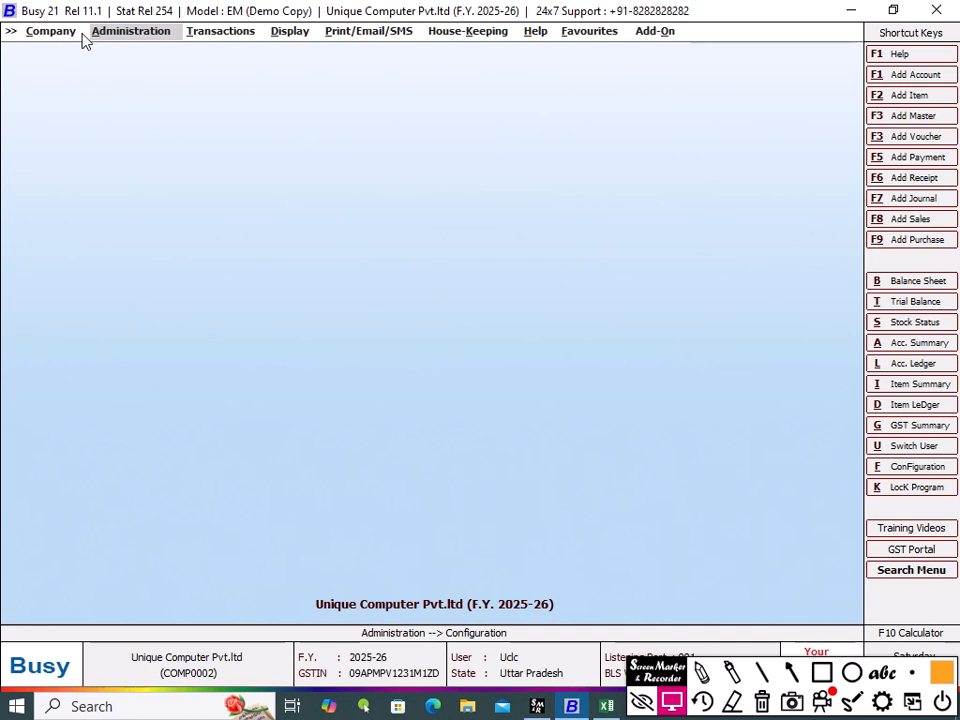
Step: Reopen Voucher Series Configuration from the administration configuration options and expand the Sales series
click(146, 32)
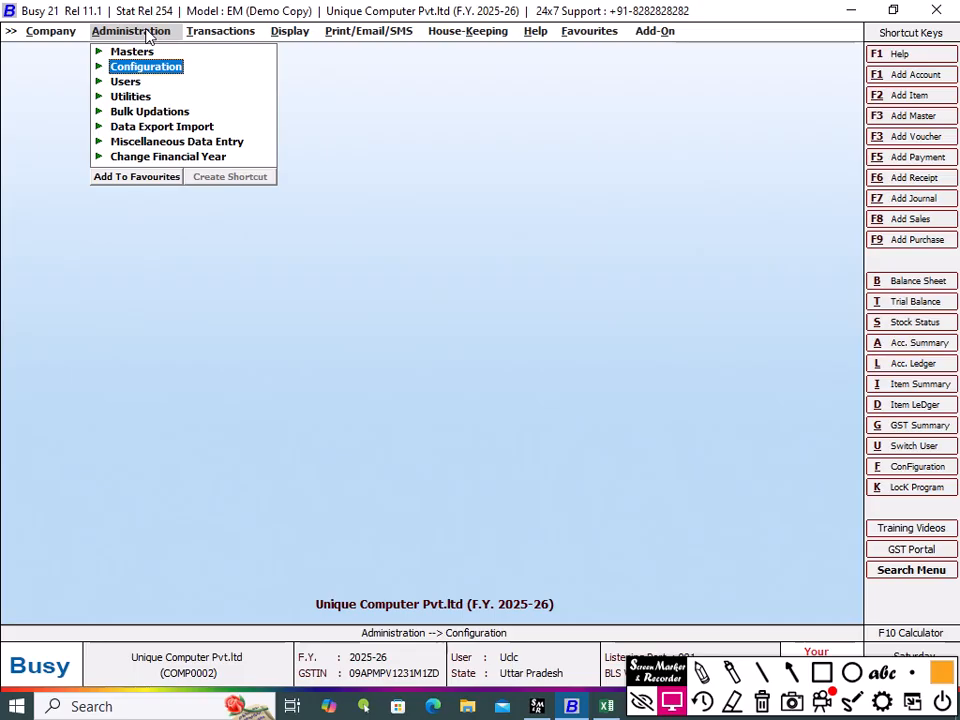
click(150, 67)
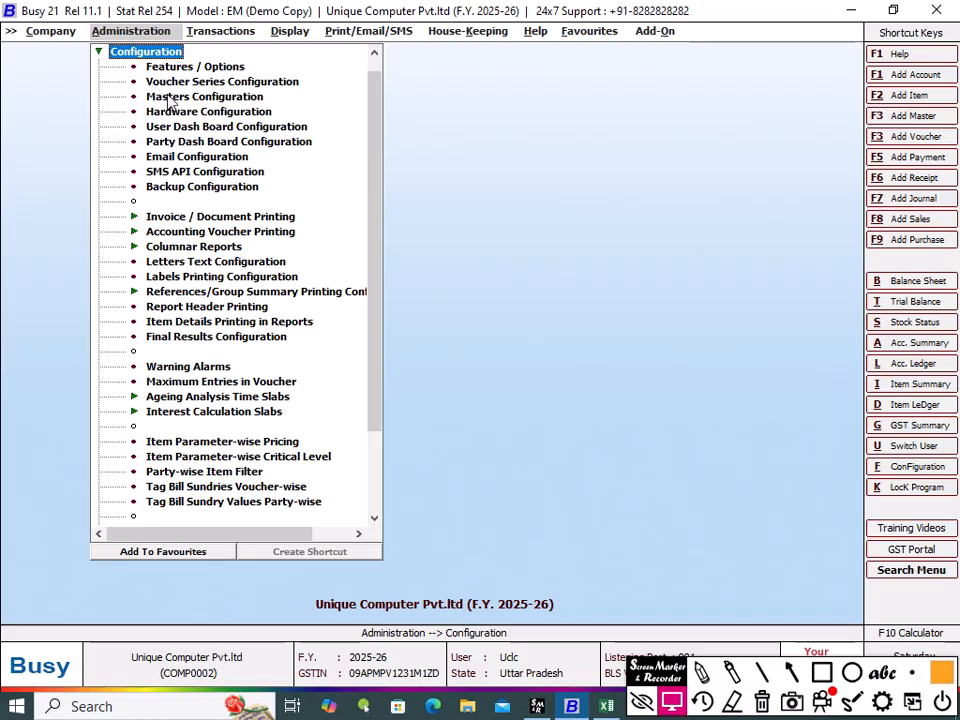
double_click(272, 82)
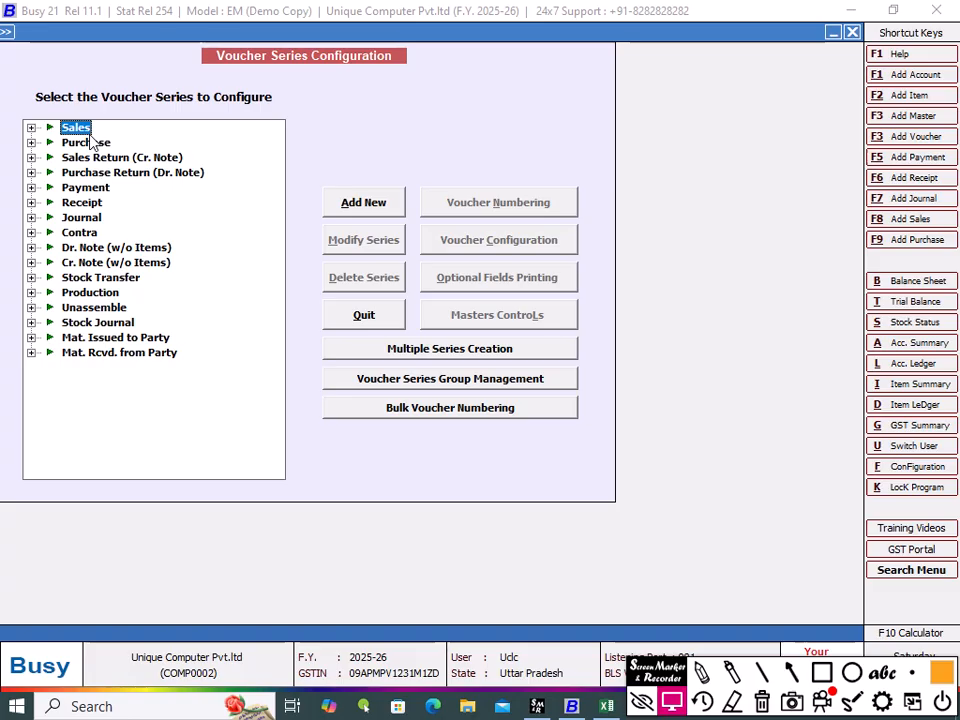
click(31, 128)
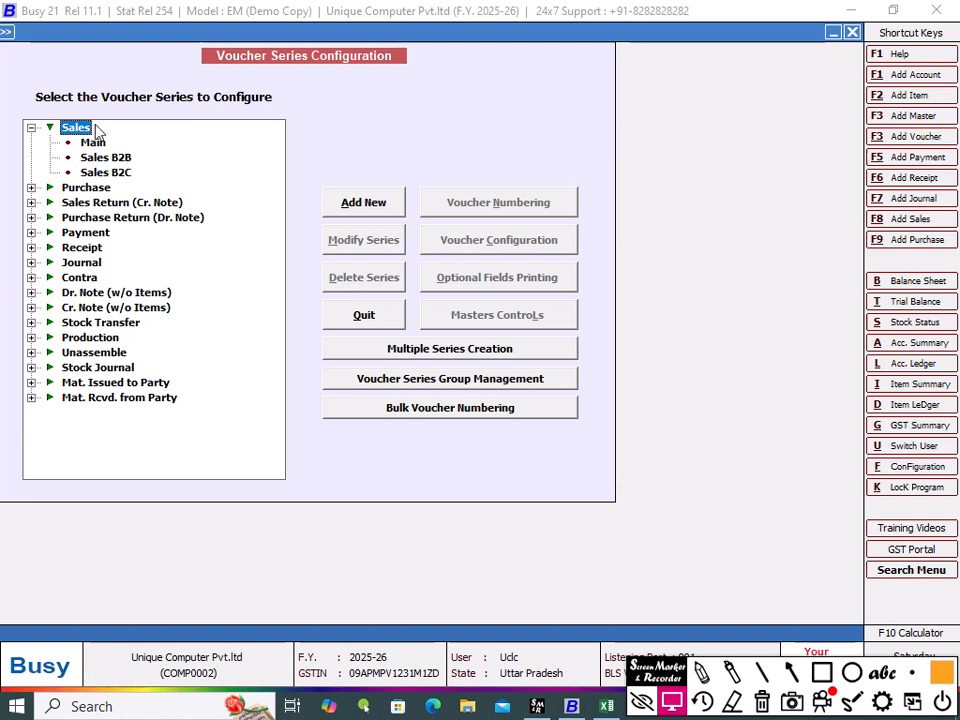
Step: Enable Separate Billing/Shipping Details in the Sales B2B series configuration for All Parties, with Party Name key field and Ask in Voucher basis, and save
click(115, 159)
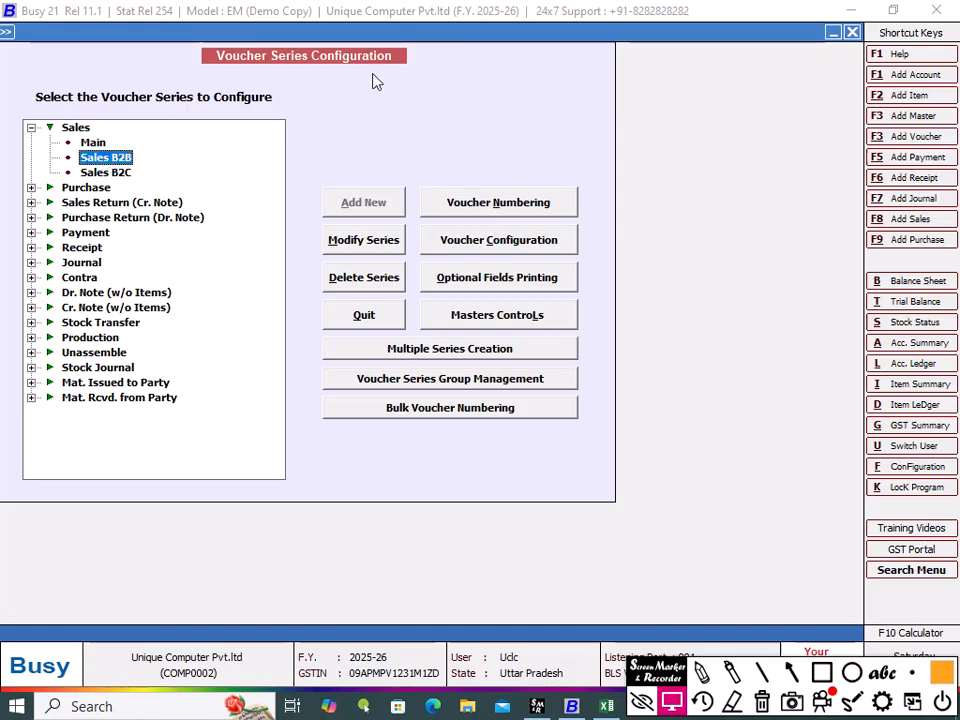
click(492, 246)
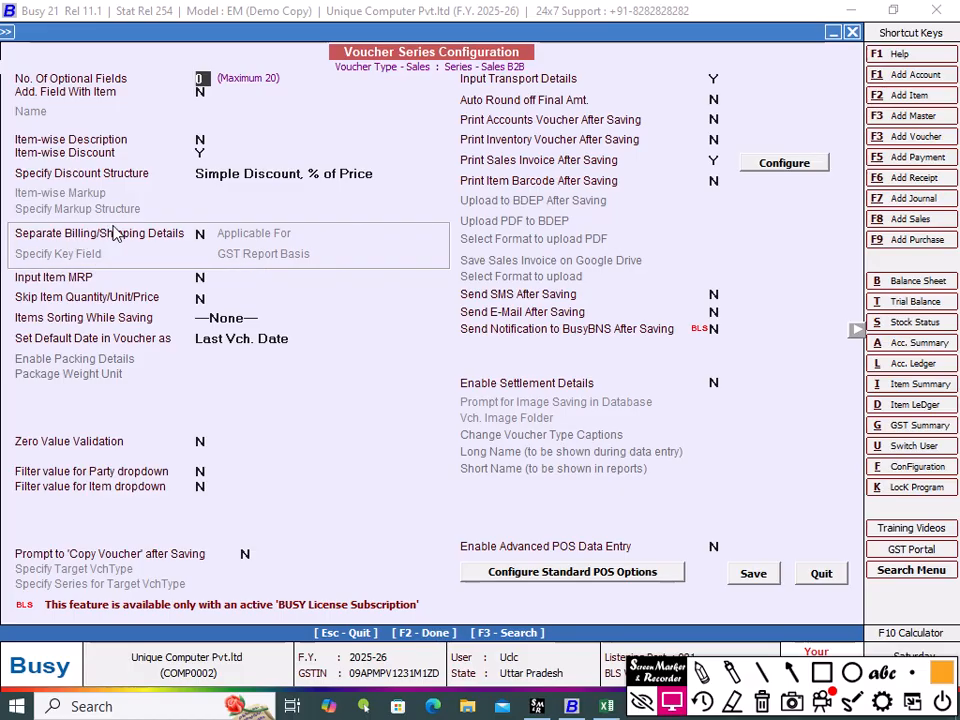
click(203, 233)
key(y)
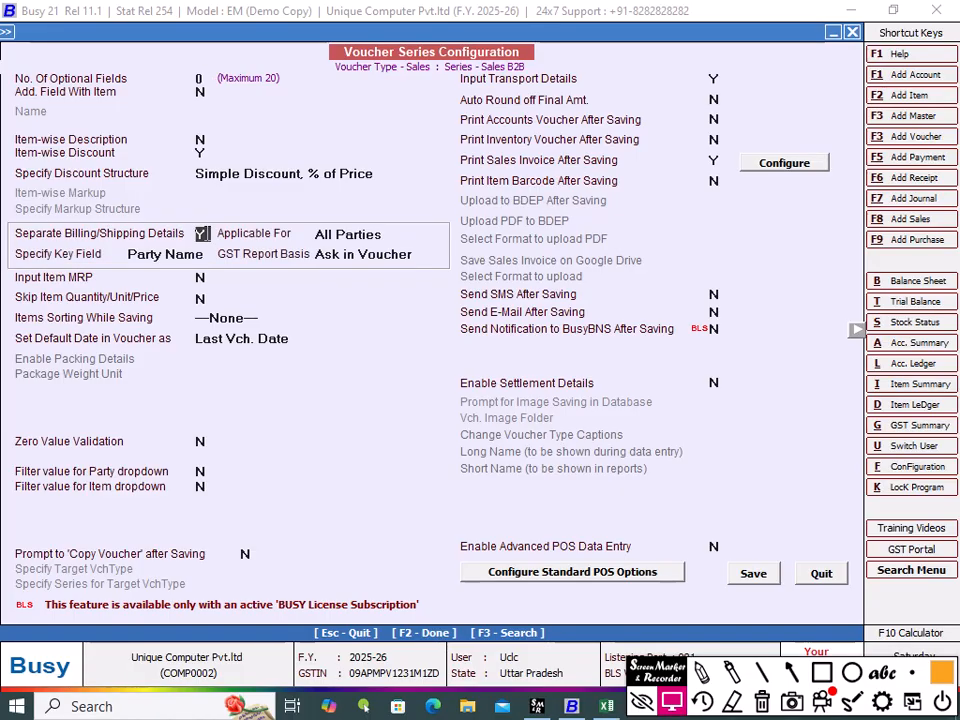
key(Return)
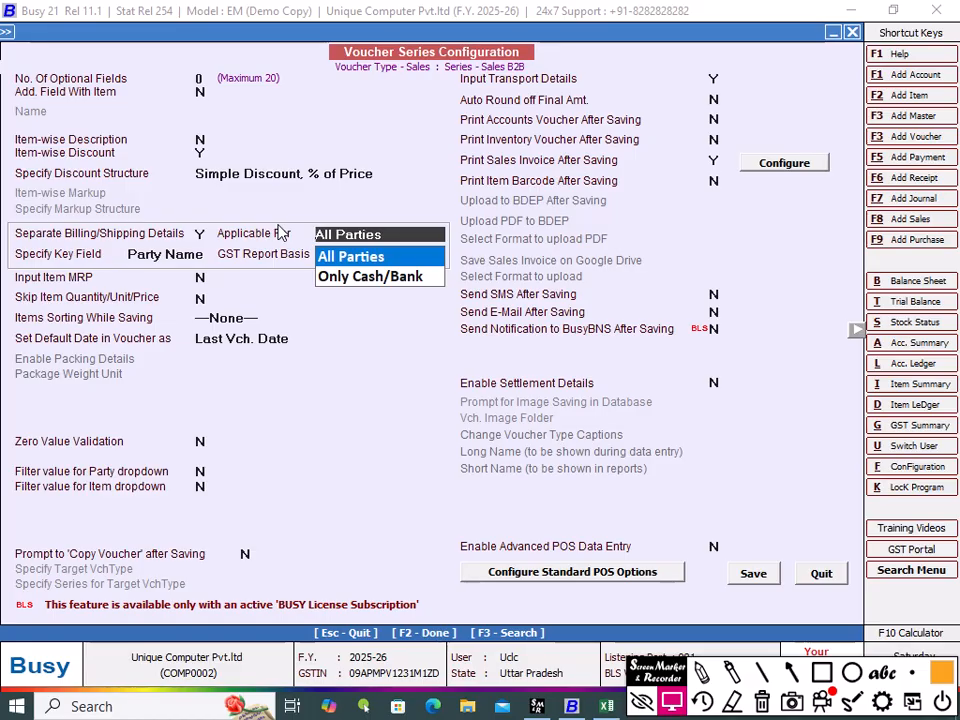
click(359, 258)
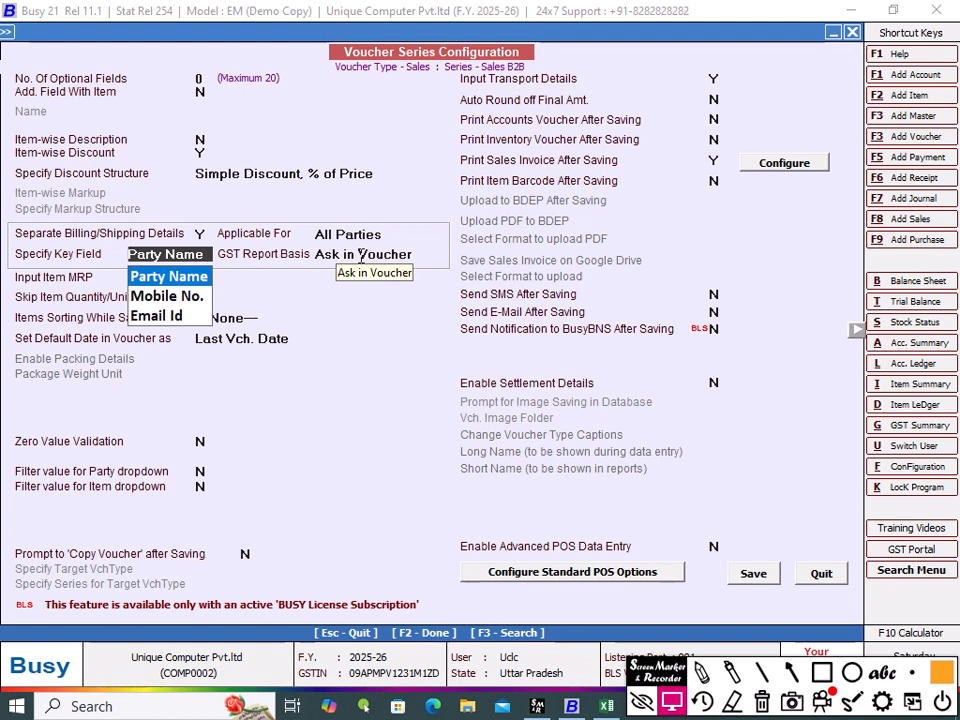
click(361, 256)
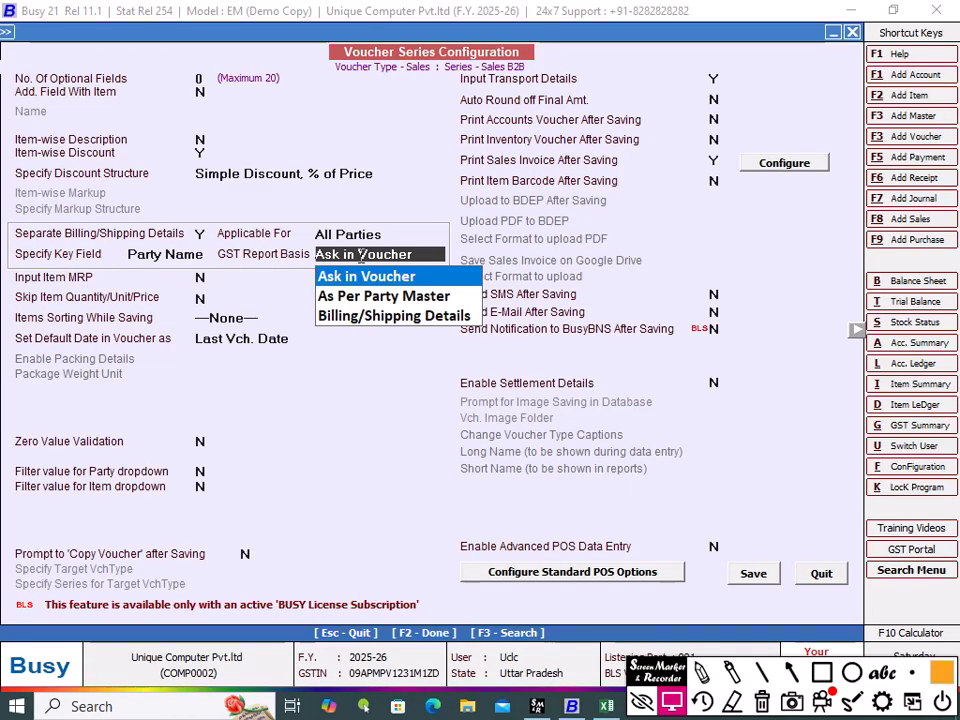
key(Return)
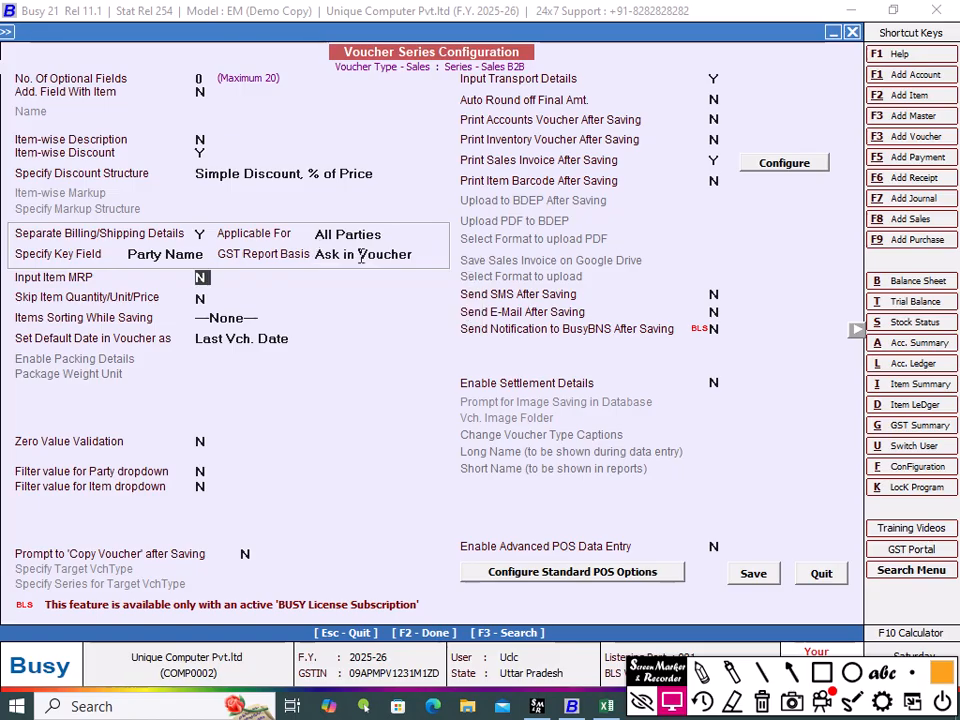
click(756, 578)
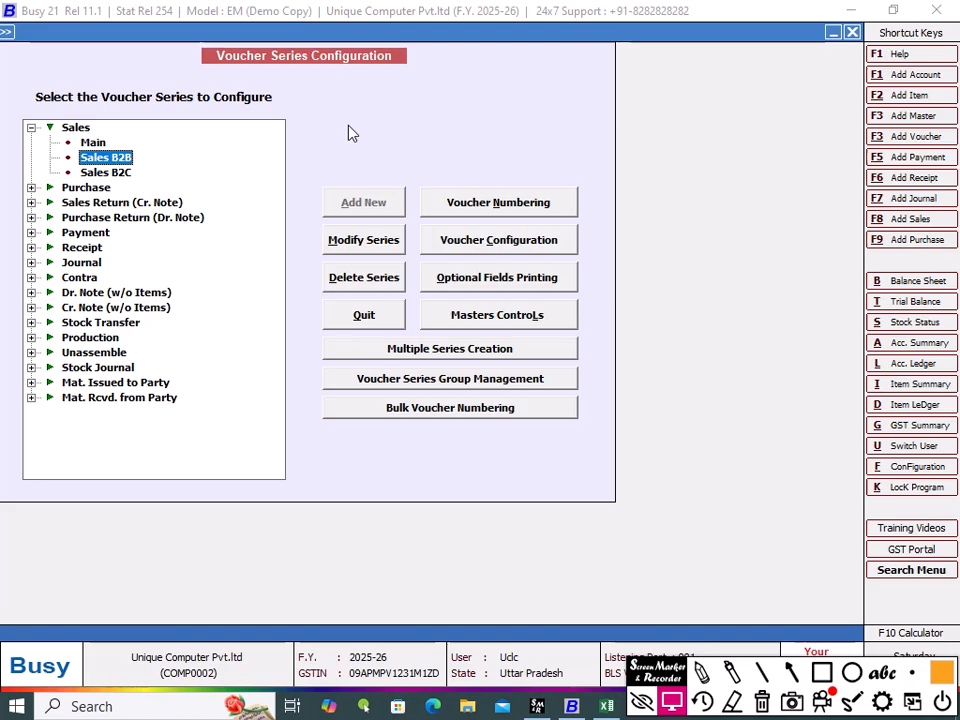
Step: Start a new Sales B2B sales voucher dated 02-04-2025 with sale type Local-18%
key(Escape)
key(Escape)
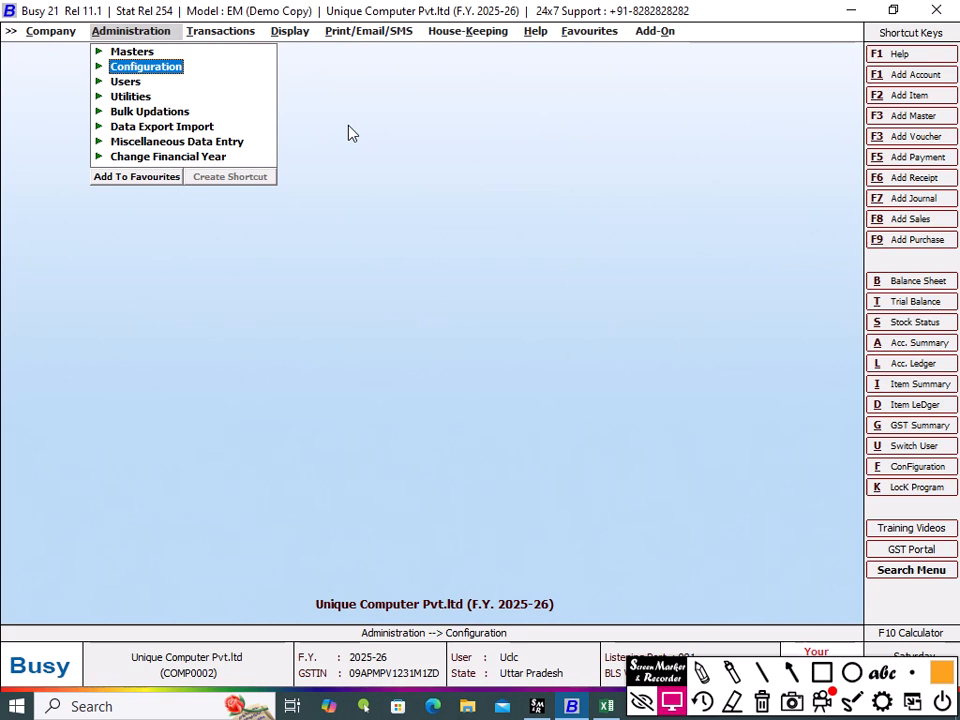
key(Right)
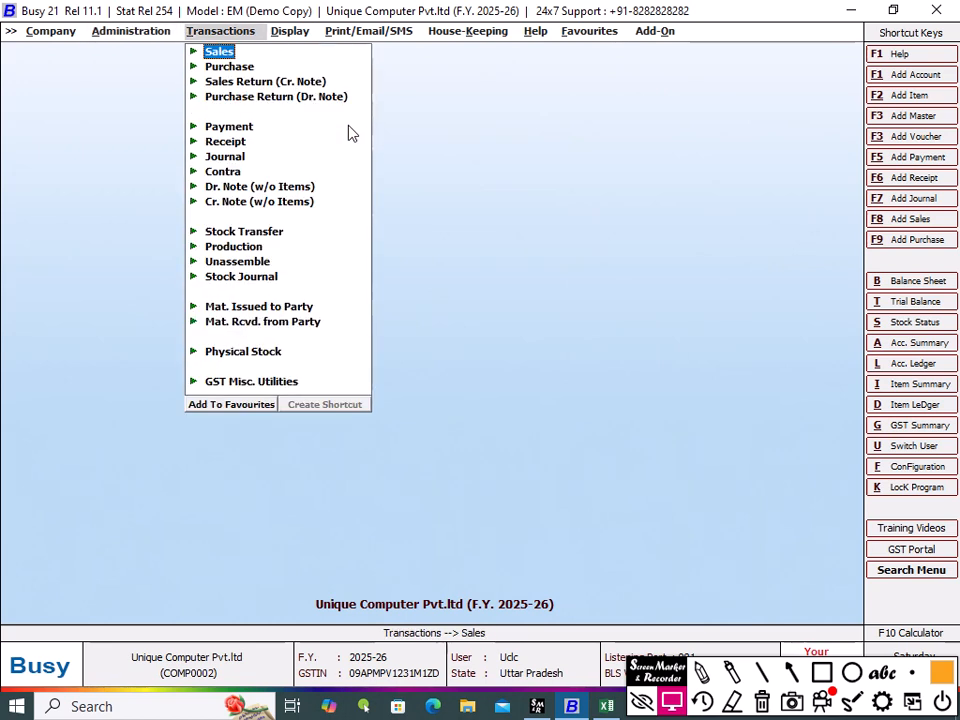
key(Return)
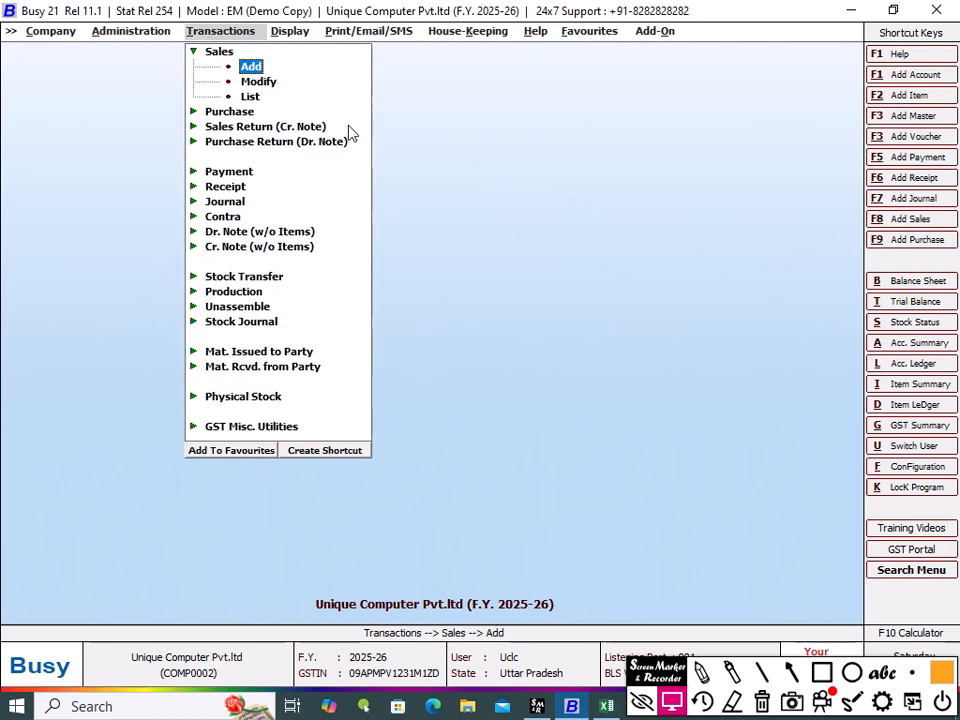
key(Return)
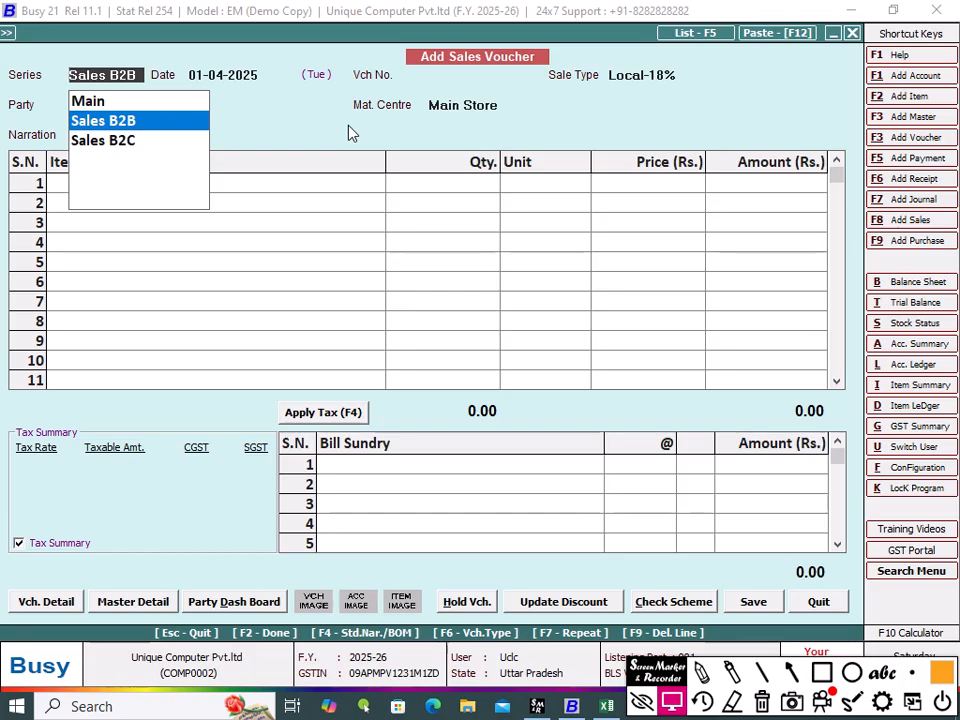
key(Return)
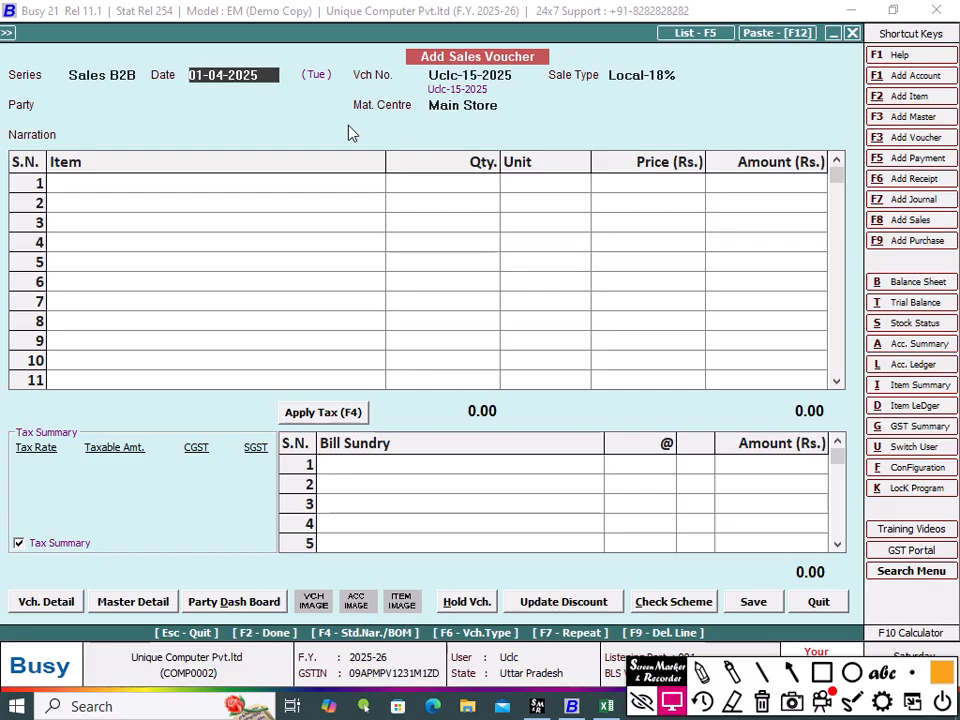
text(02/4)
key(Return)
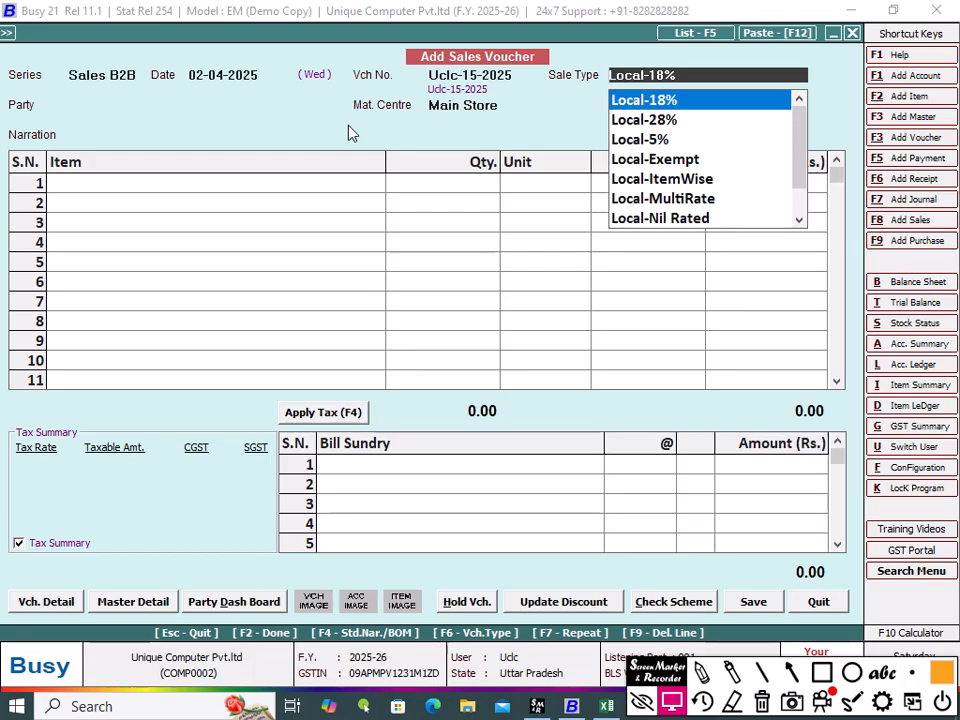
key(Return)
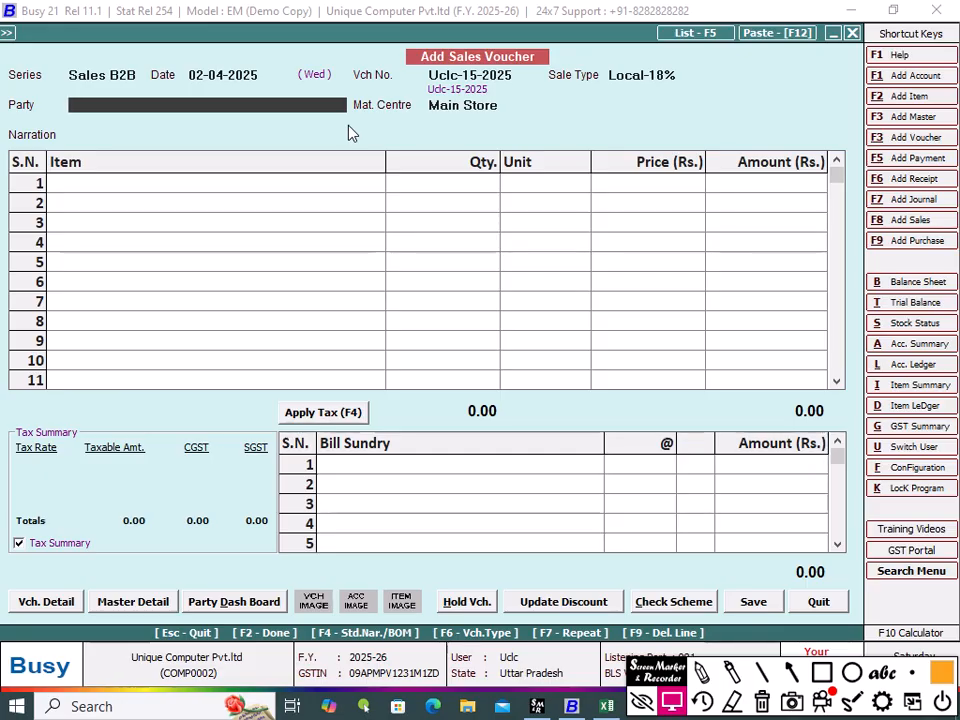
Step: Check the sheet's party name, then create a new party account Mohit Enterprises under Sundry Debtors from the voucher's party field
key(alt+Tab)
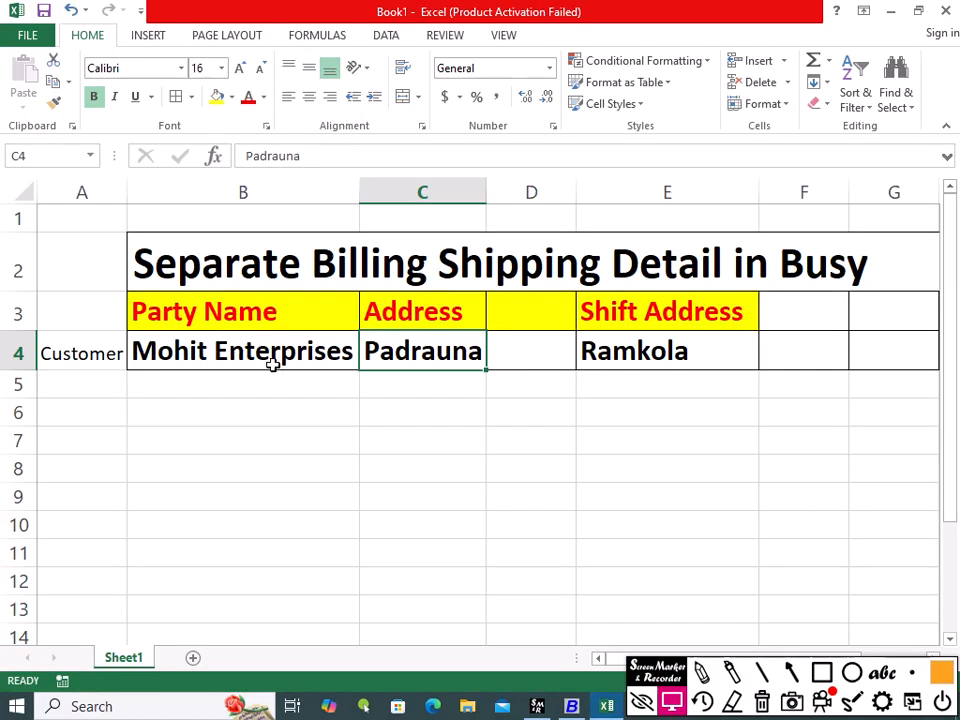
key(alt+Tab)
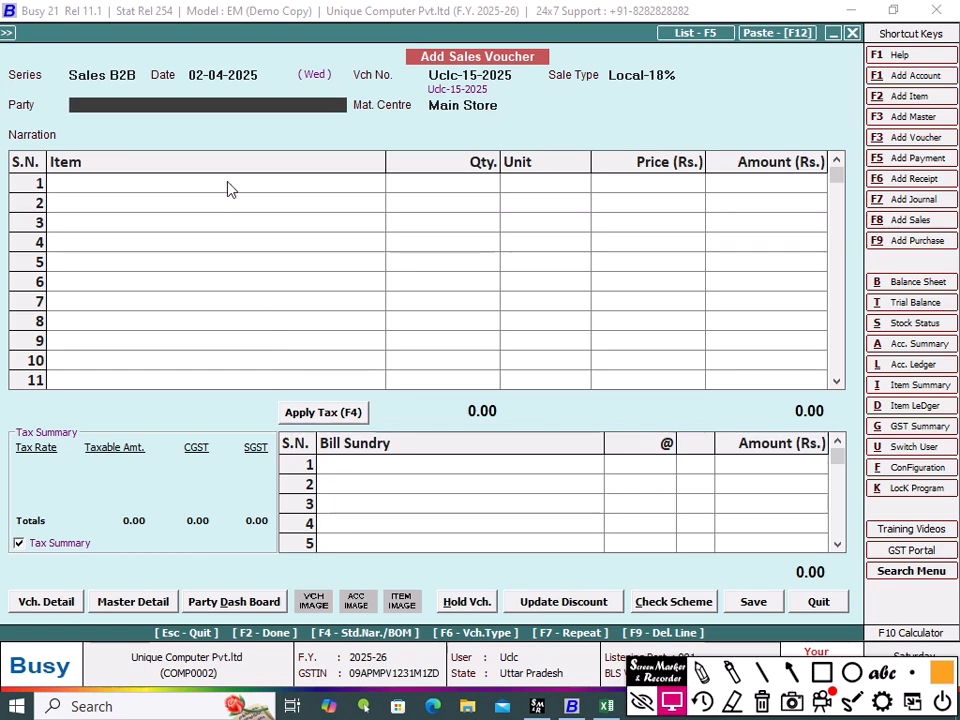
key(F3)
text(M)
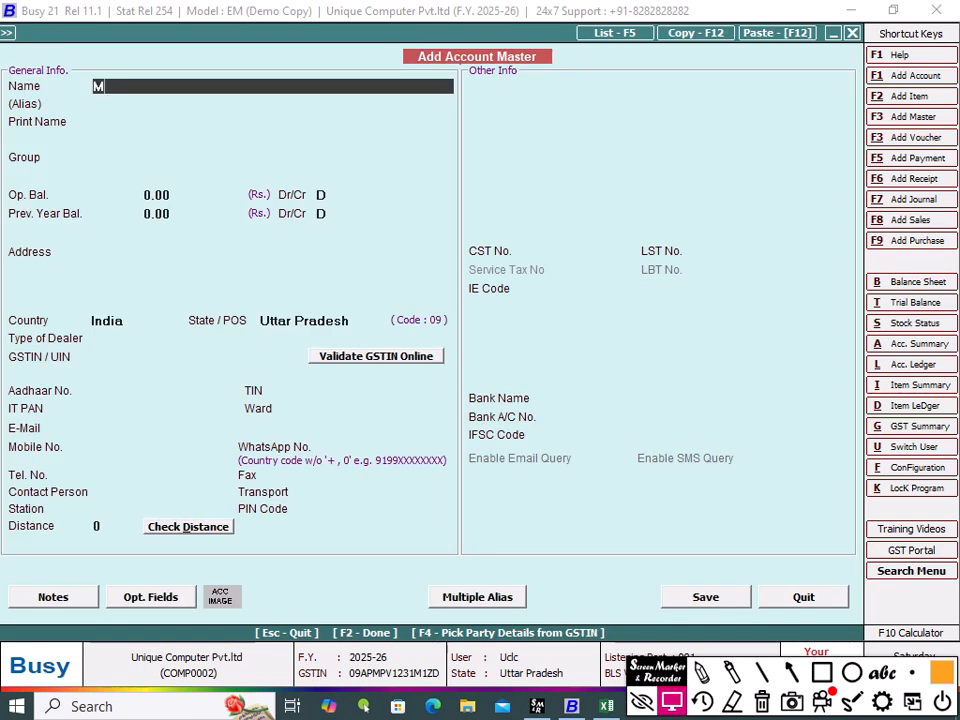
text(ohit Enterprises)
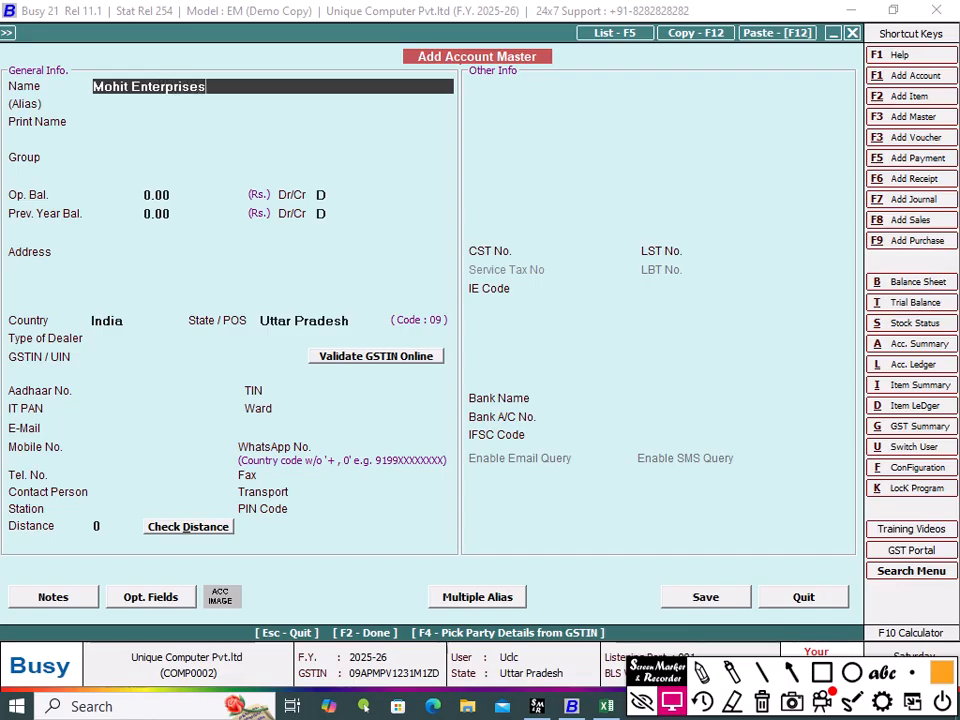
key(Return)
key(Return)
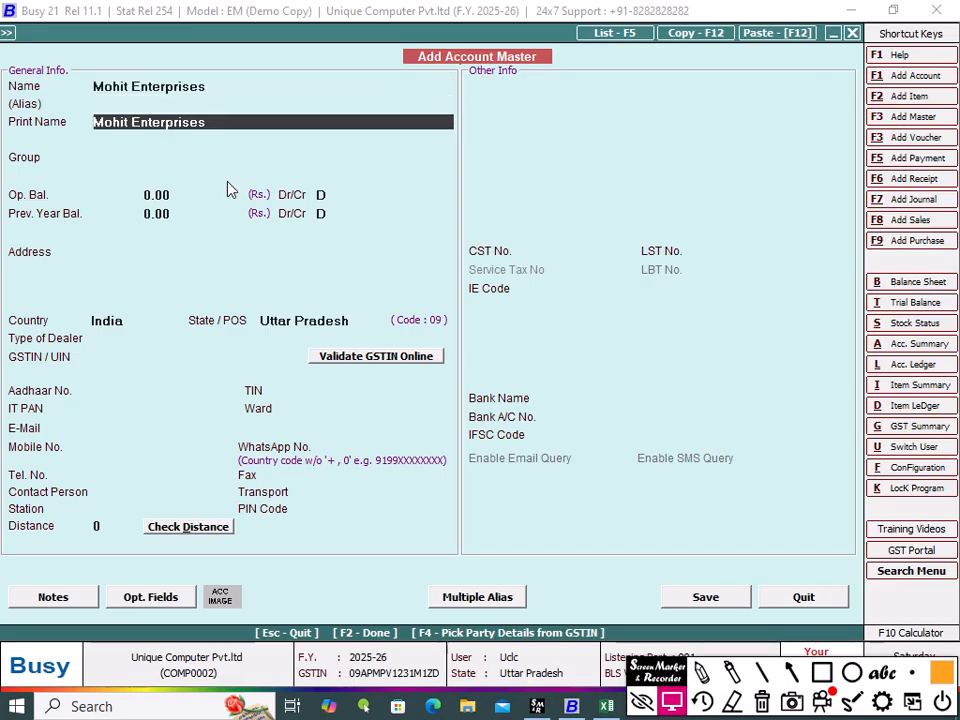
key(Return)
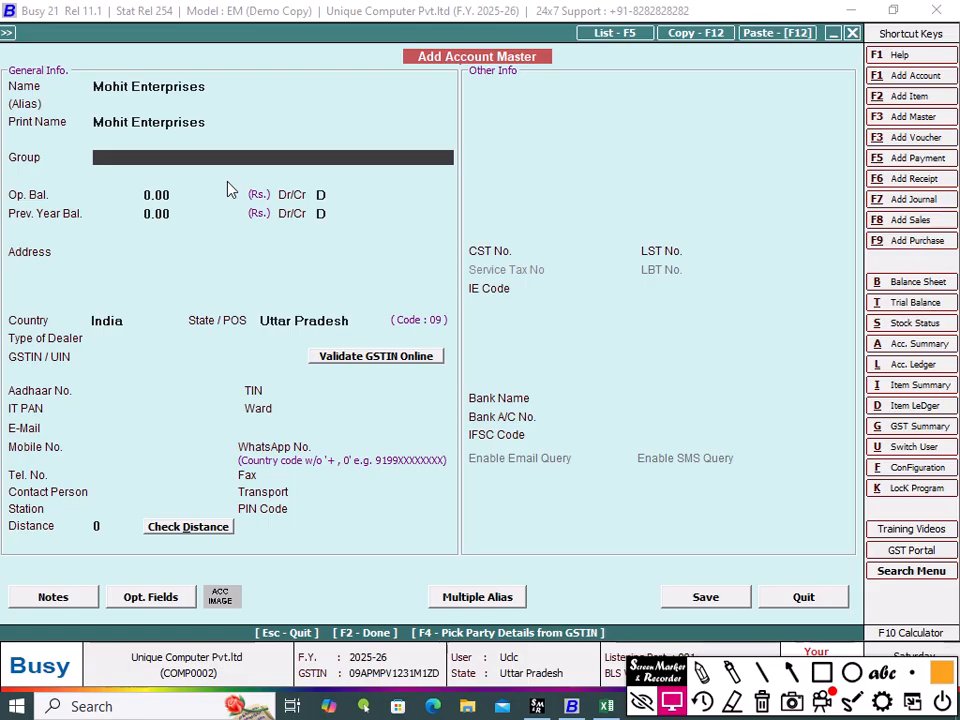
text(sun)
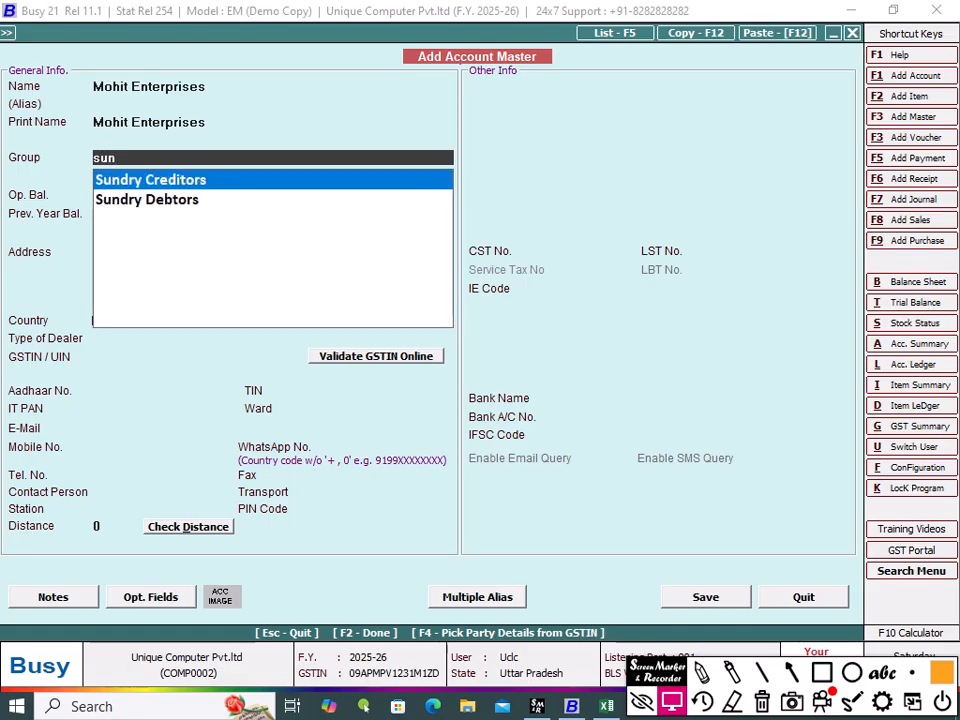
key(Down)
key(Return)
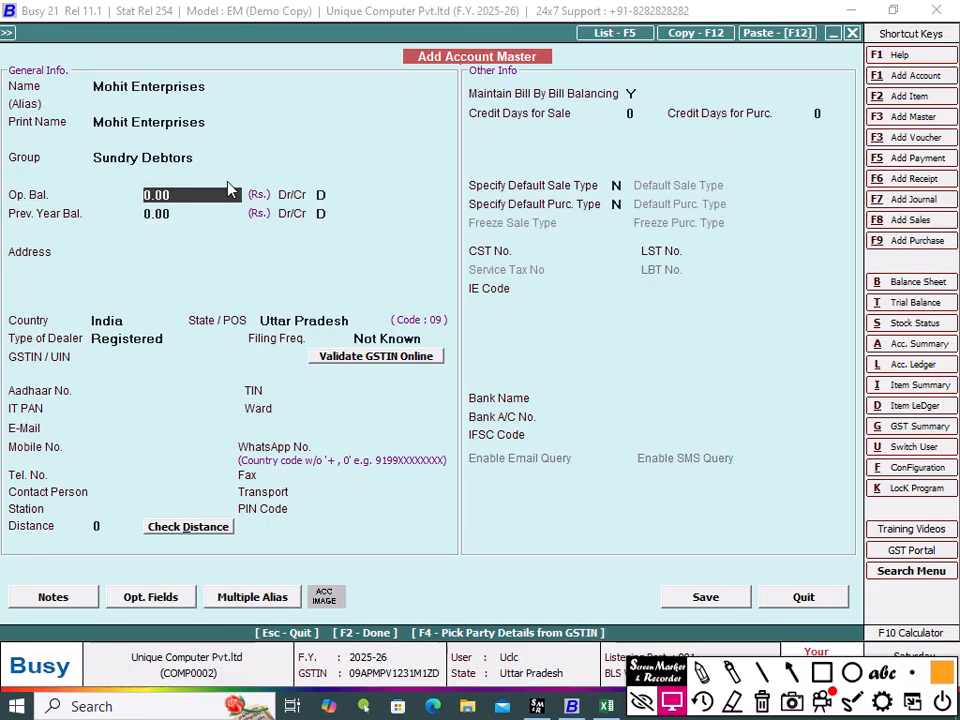
Step: Enter Padrauna as the new party's address, accept the remaining defaults and save the account
key(Return)
key(Return)
key(Return)
key(Return)
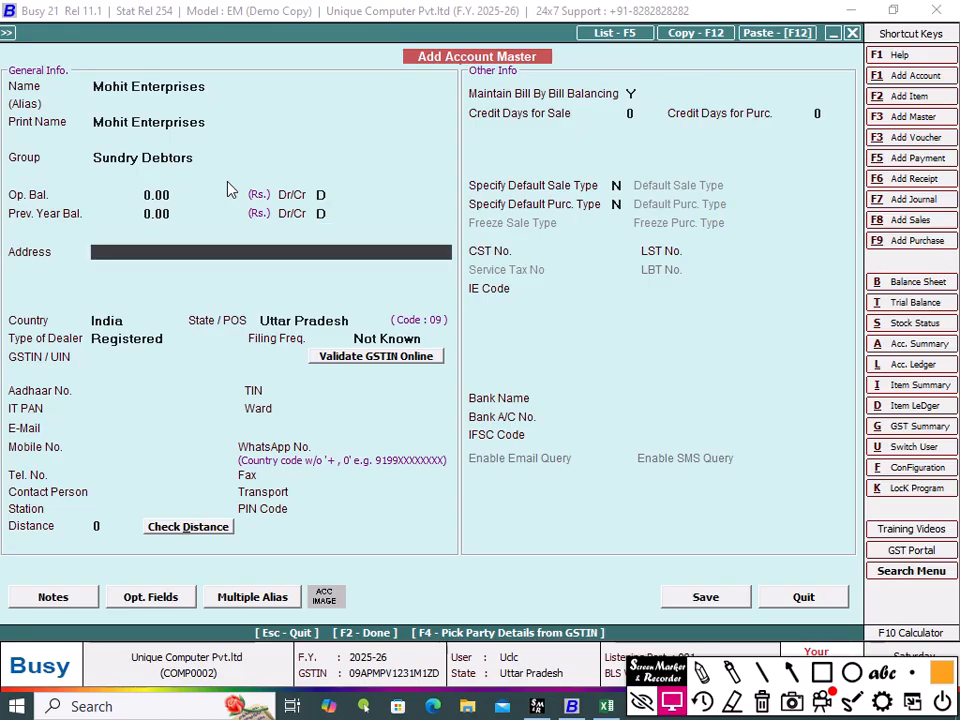
text(Padrauna)
key(Return)
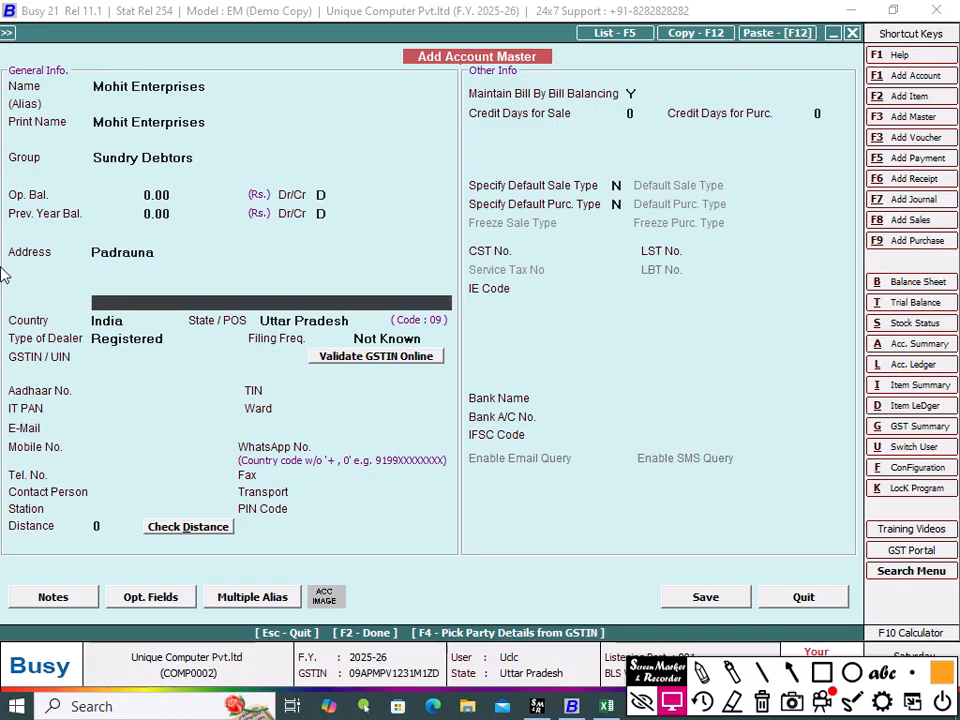
key(Return)
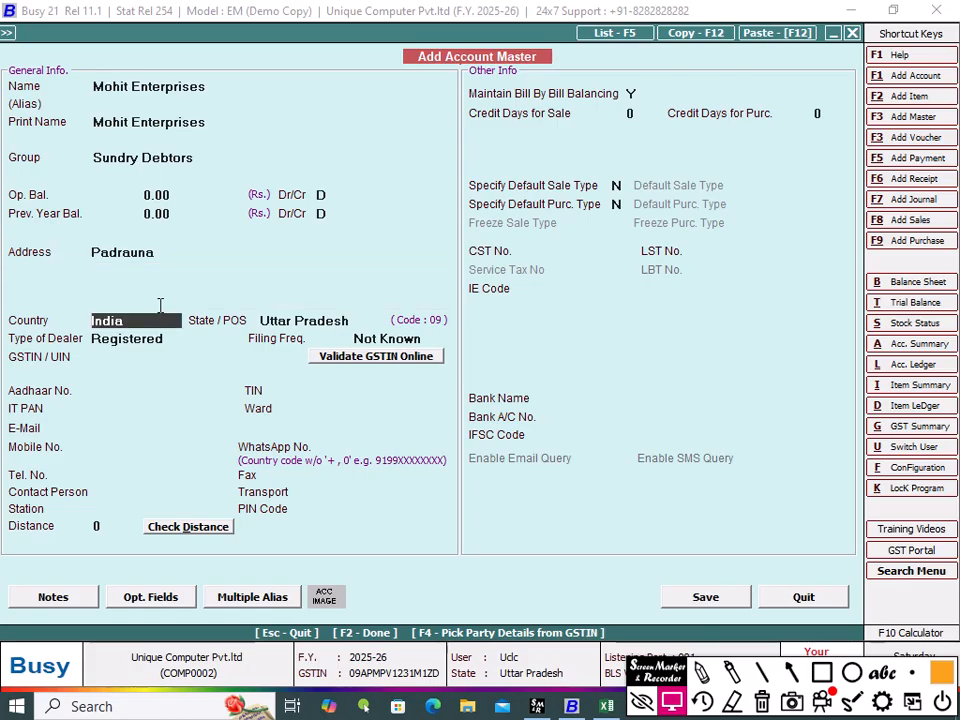
key(Return)
key(Return)
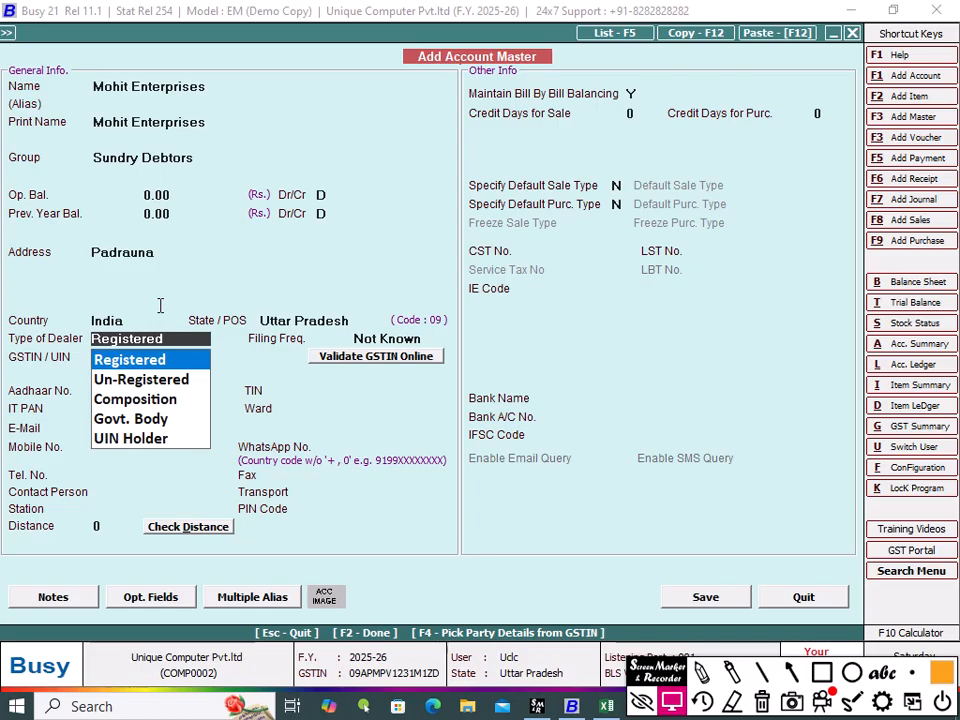
key(Return)
key(Return)
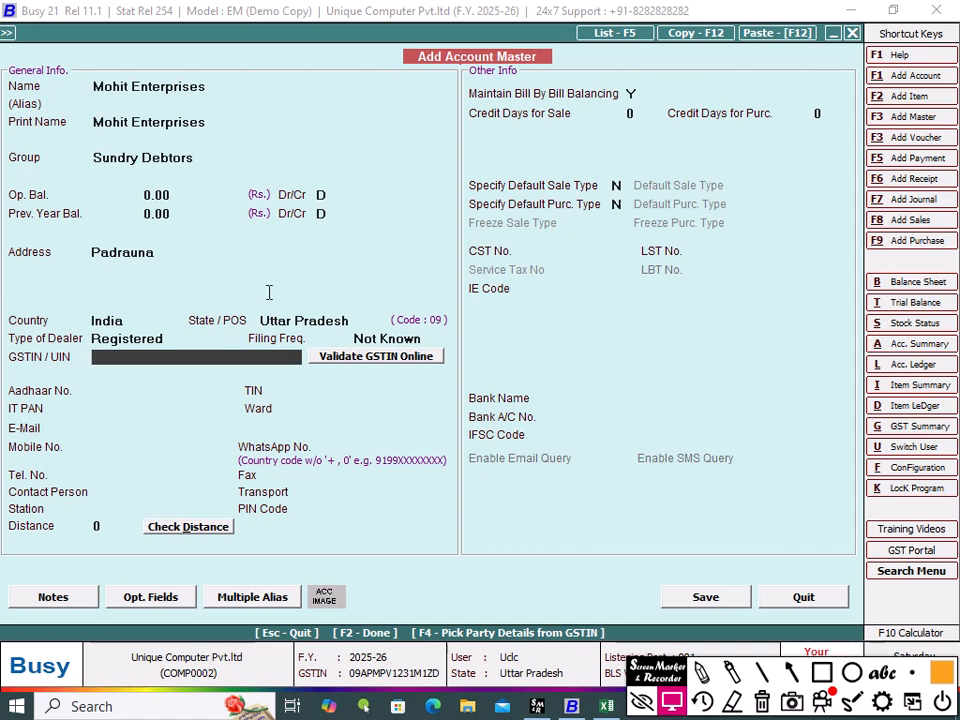
click(699, 604)
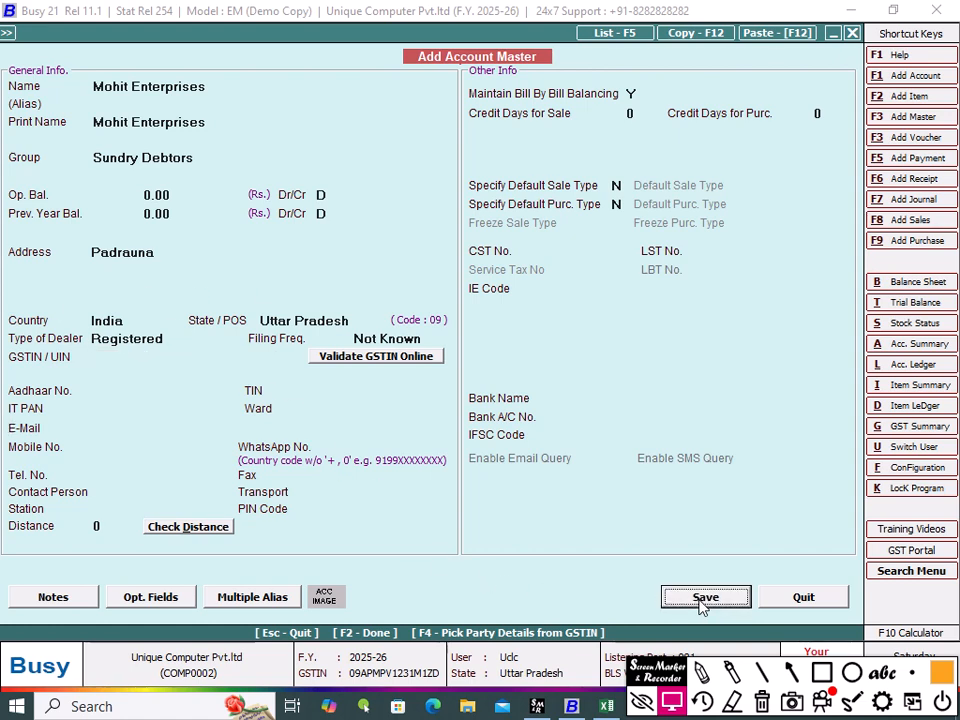
click(527, 396)
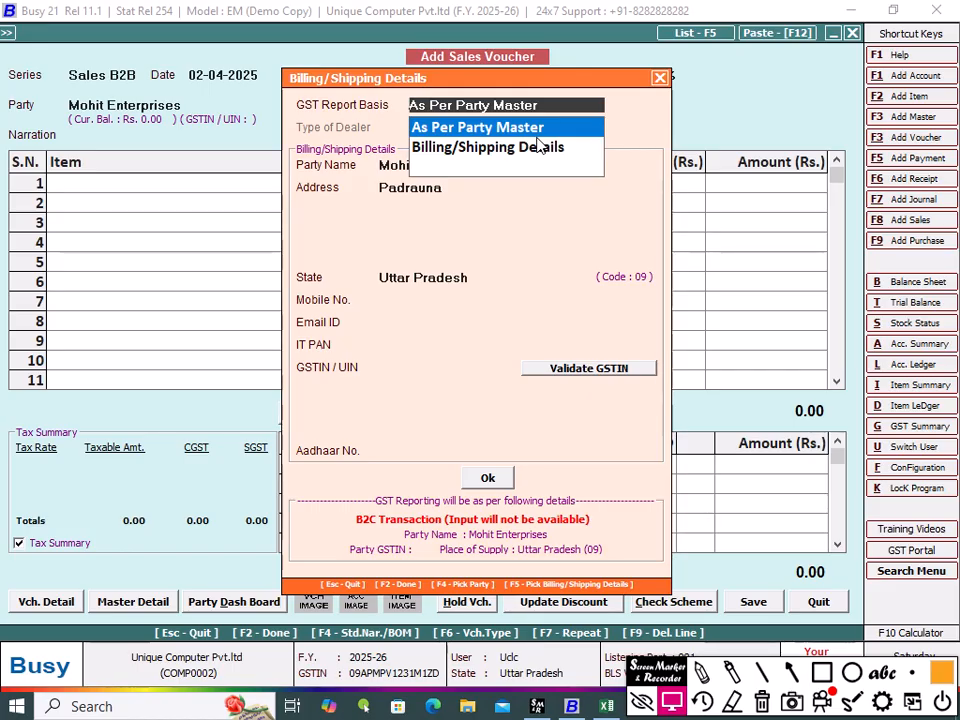
Step: Keep the GST report basis As Per Party Master and change the shipping address to Ramkola in the billing/shipping details
key(Return)
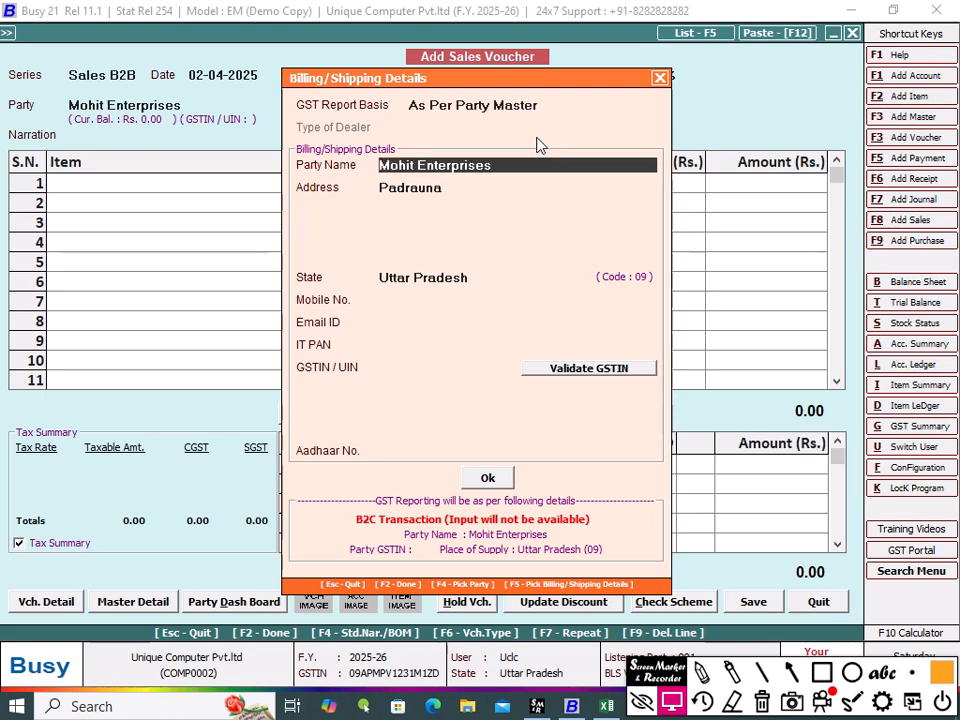
key(Return)
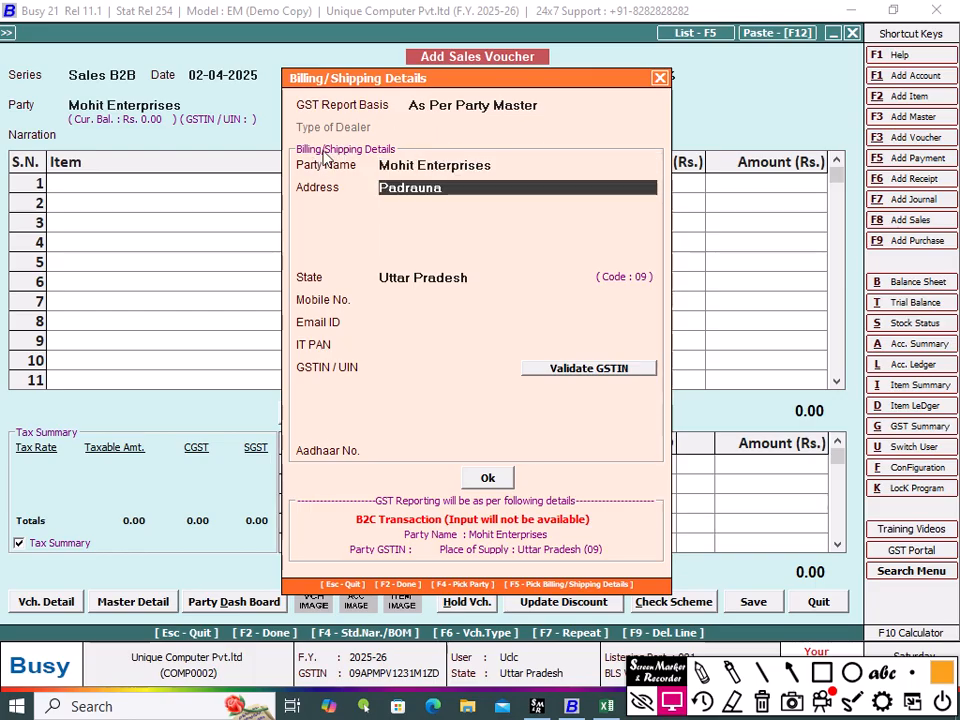
double_click(410, 190)
text(R)
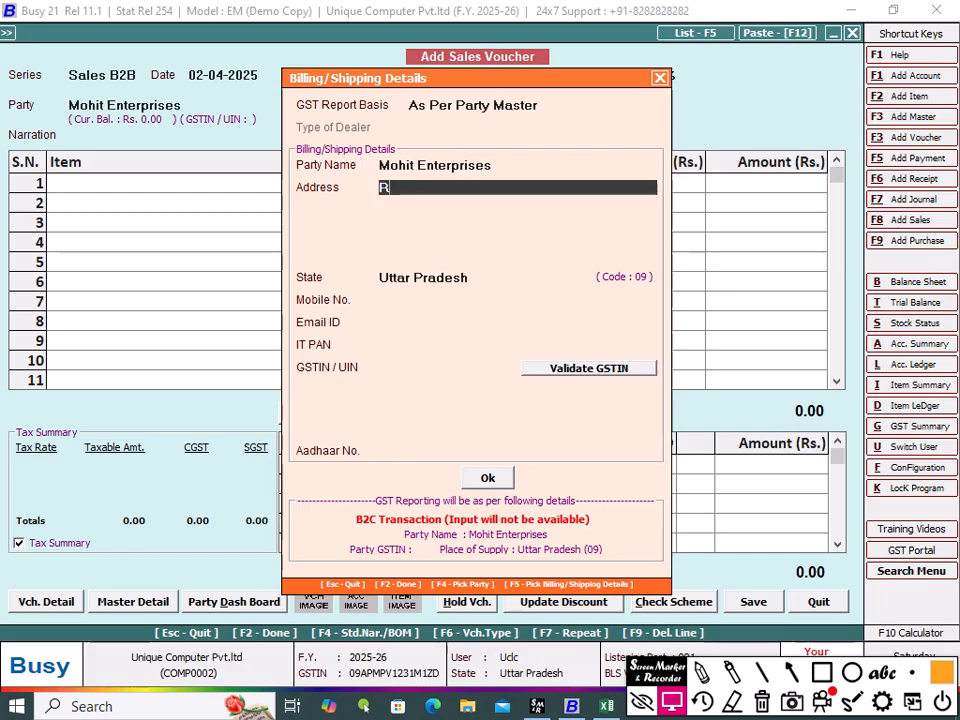
text(amkola)
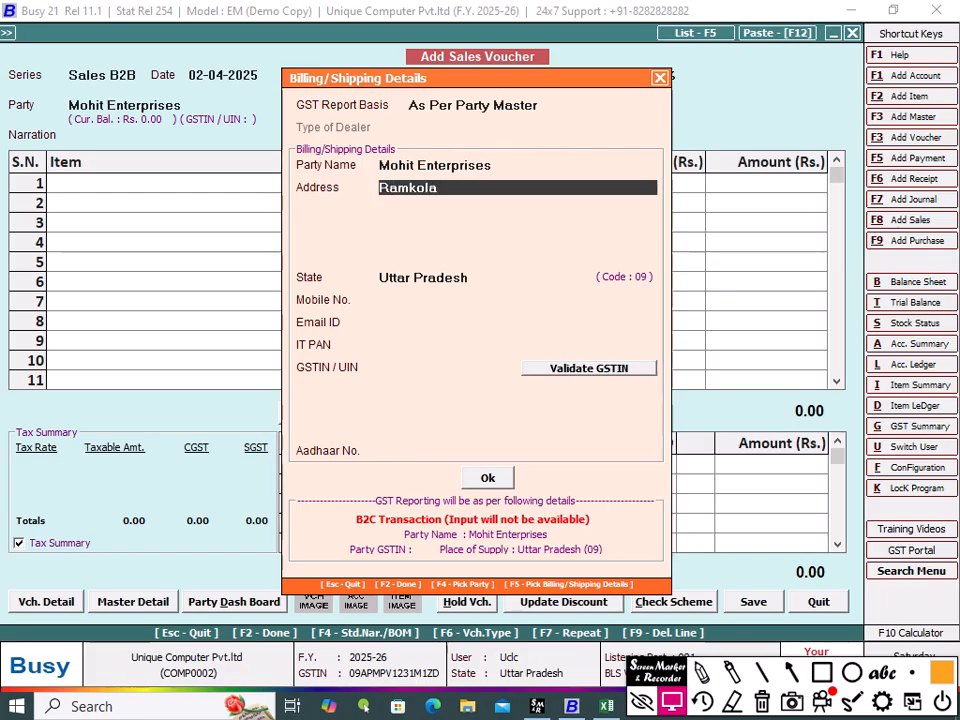
Step: Enter the party's mobile number in the billing/shipping details and confirm the dialog
key(Return)
key(Return)
key(Return)
key(Return)
key(Return)
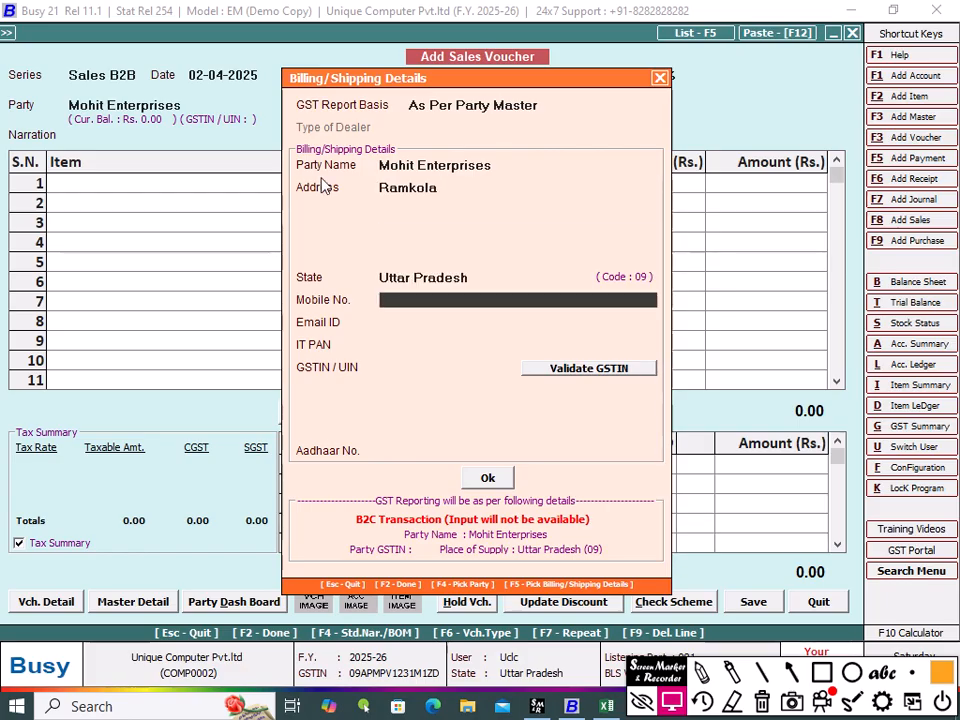
text(96)
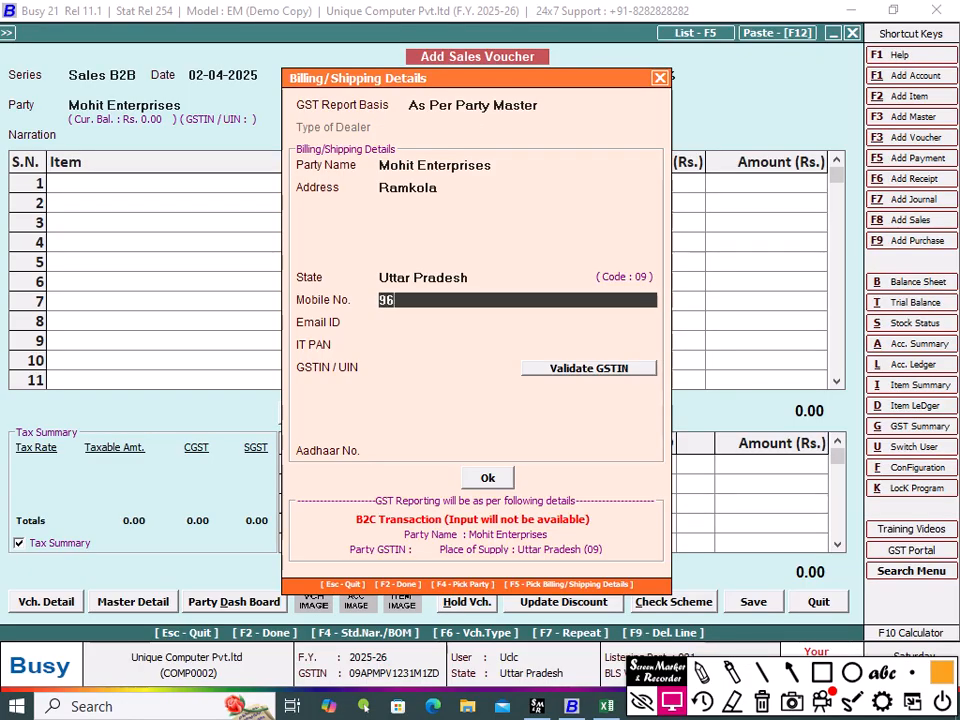
text(280684)
key(Return)
key(Return)
key(Return)
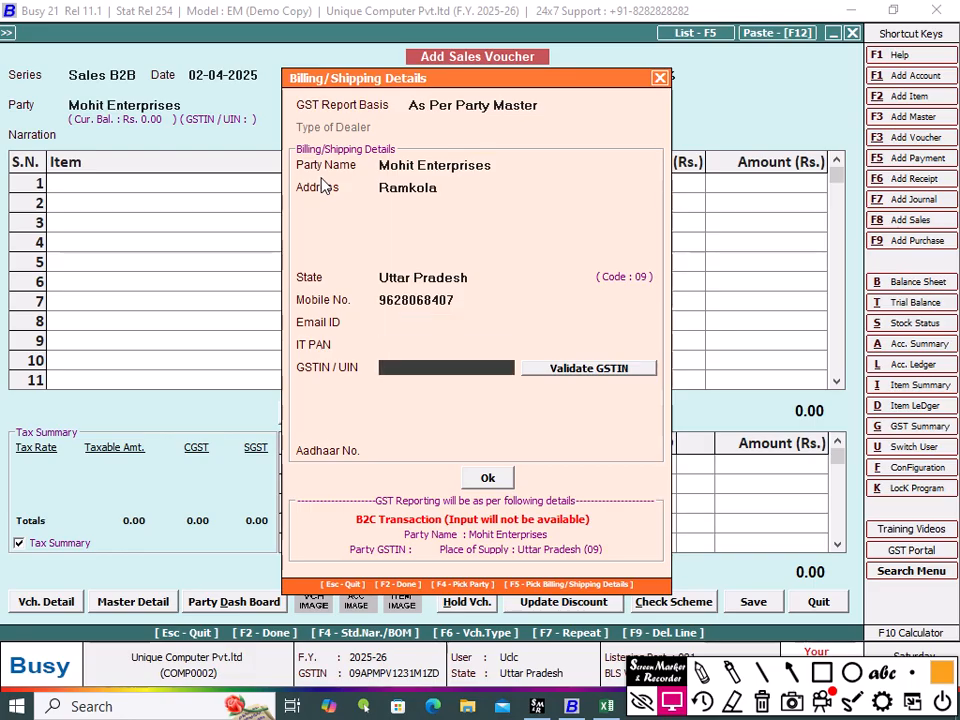
key(Return)
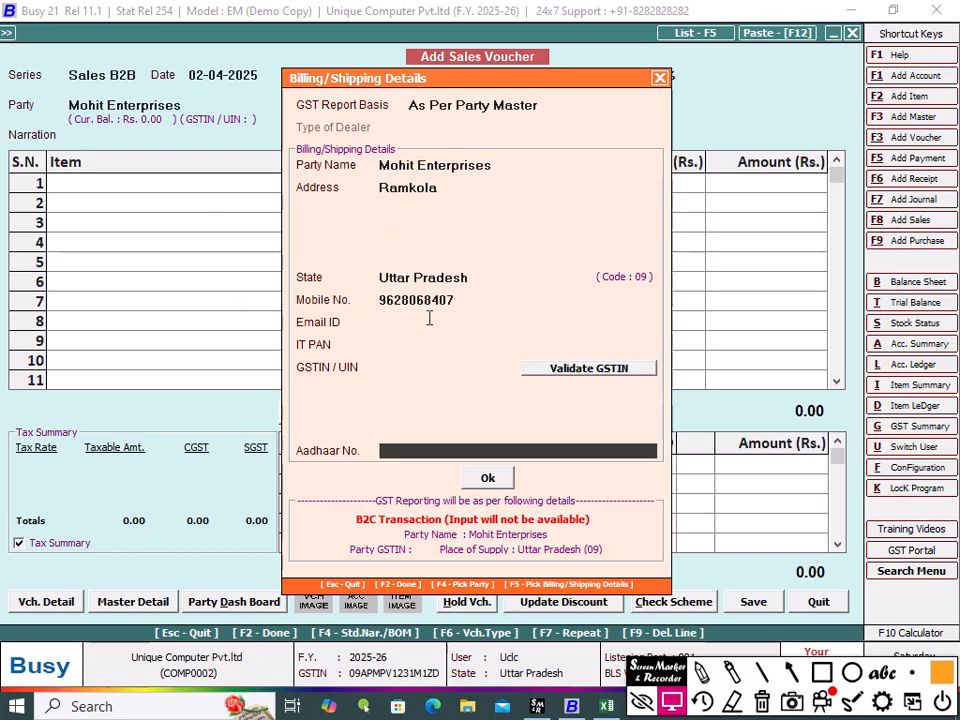
click(489, 480)
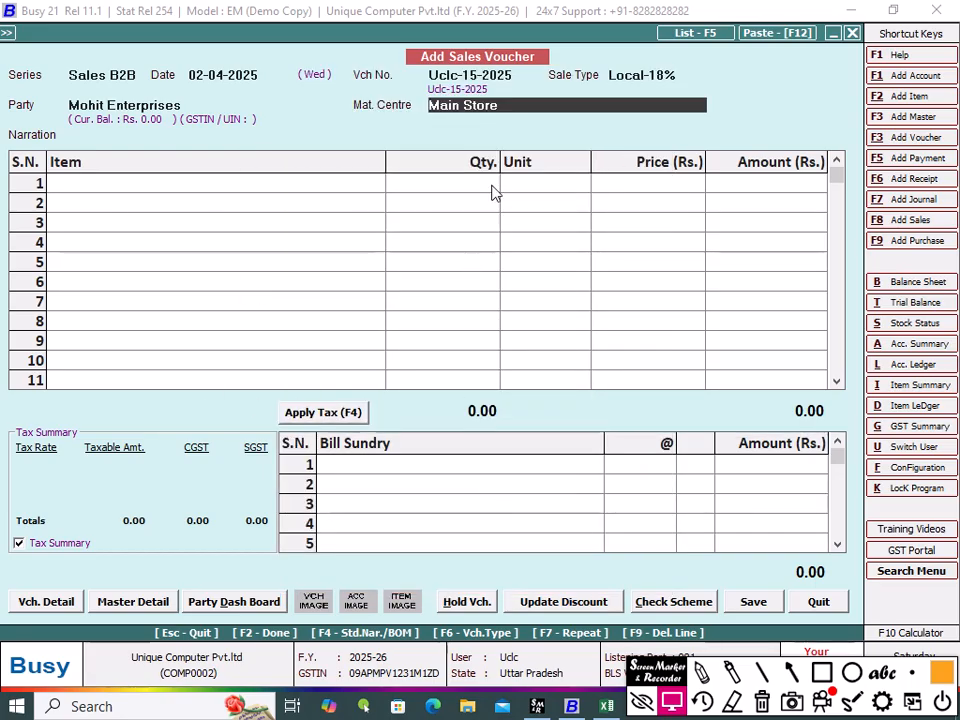
Step: Add item Cello Maker to the voucher with quantity 10 at price 29.00
key(Return)
key(Return)
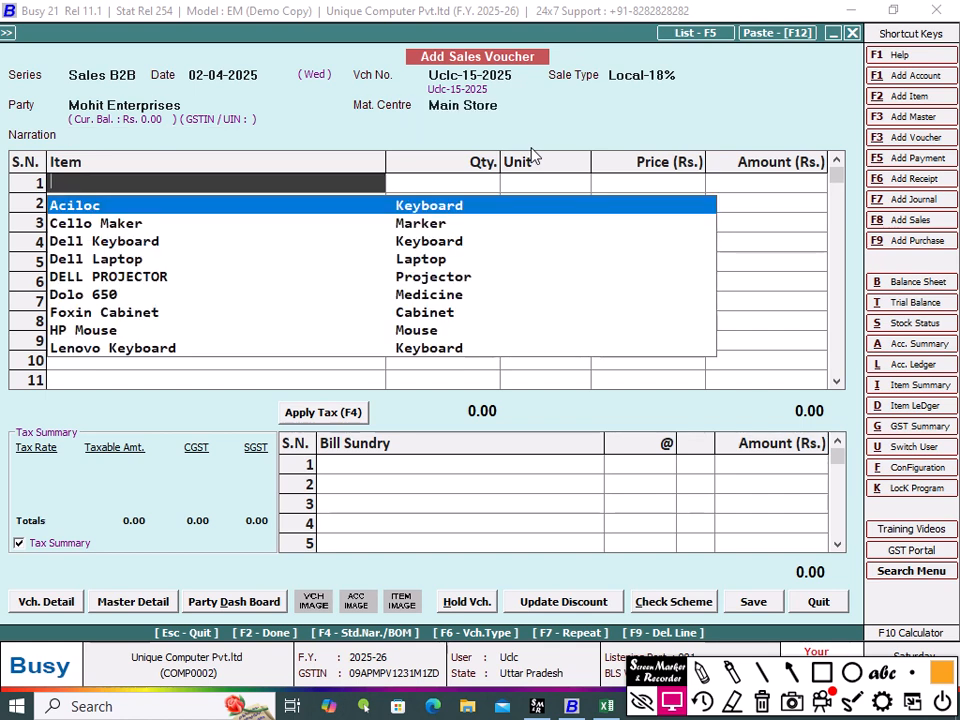
key(Down)
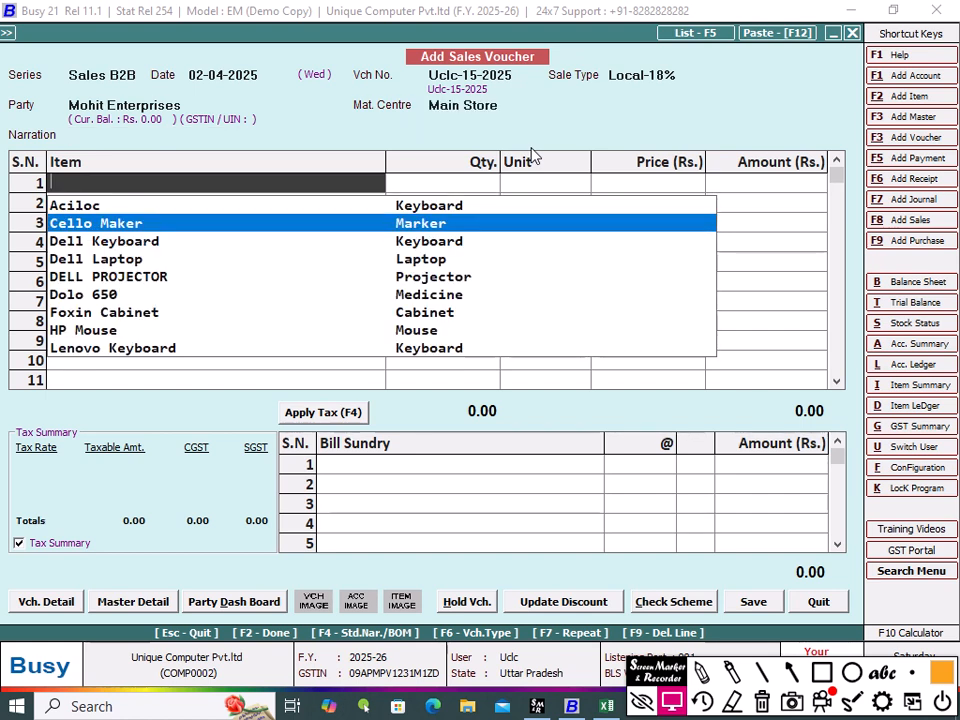
key(Return)
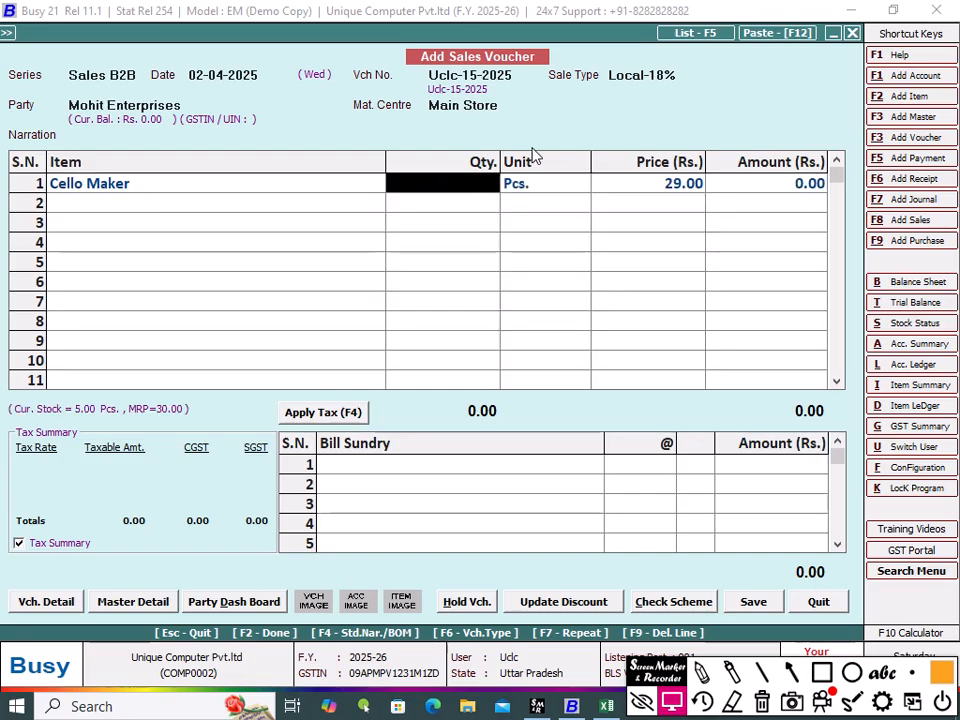
text(10)
key(Return)
key(Return)
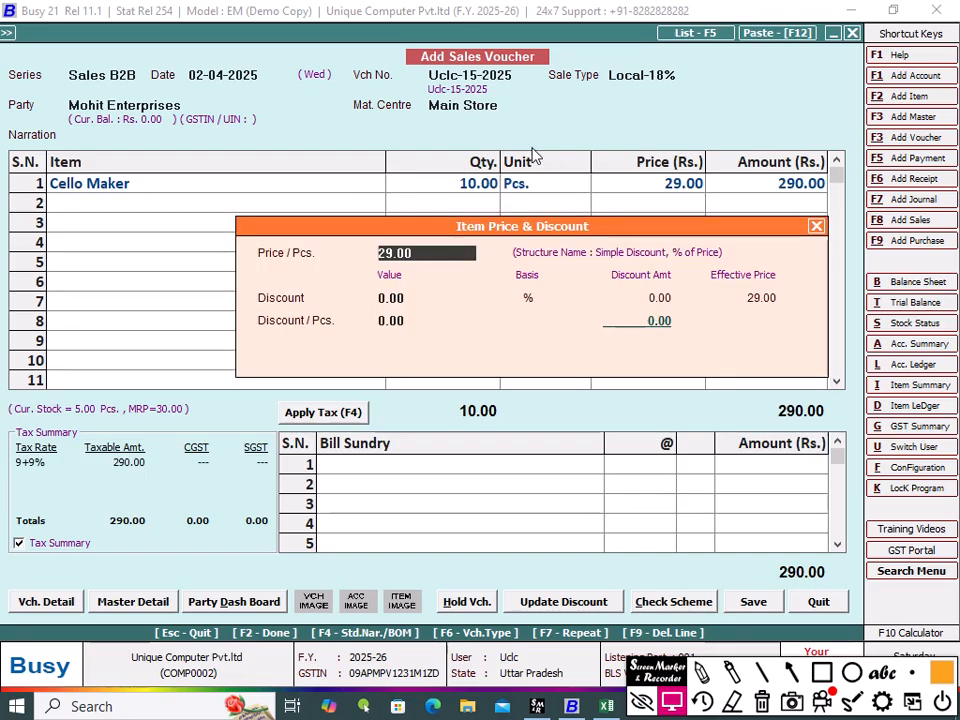
key(Return)
key(Return)
key(Return)
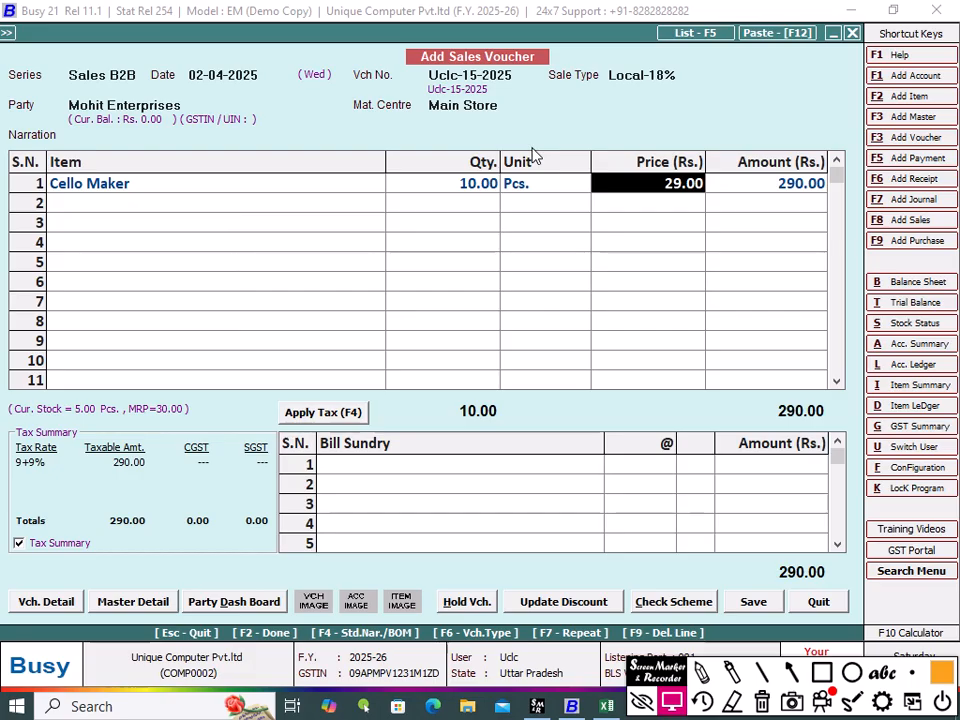
key(Return)
key(Return)
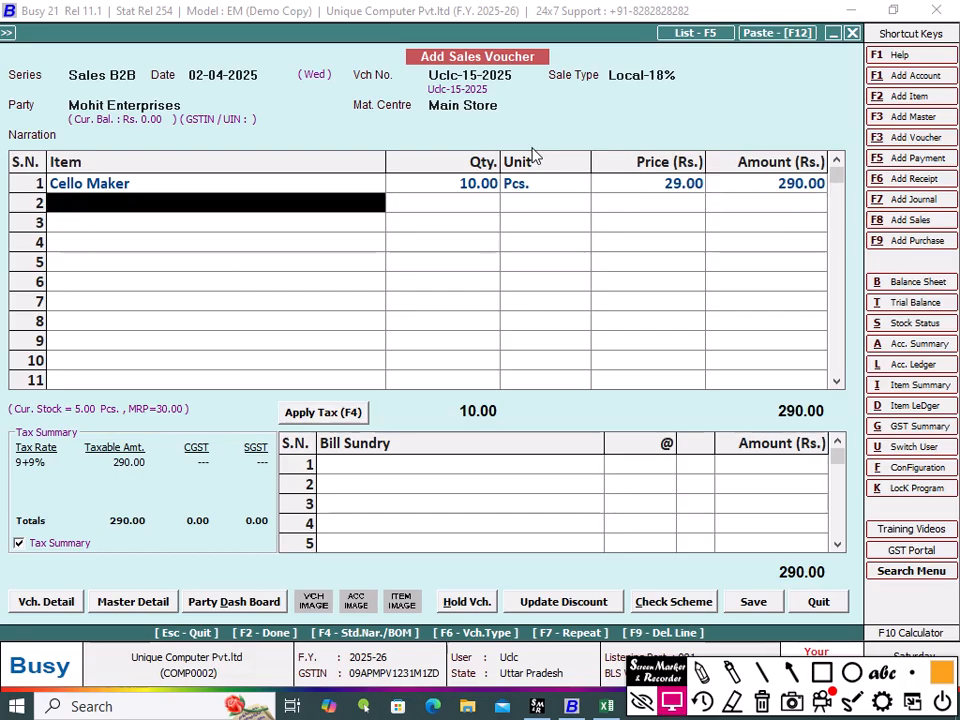
key(Return)
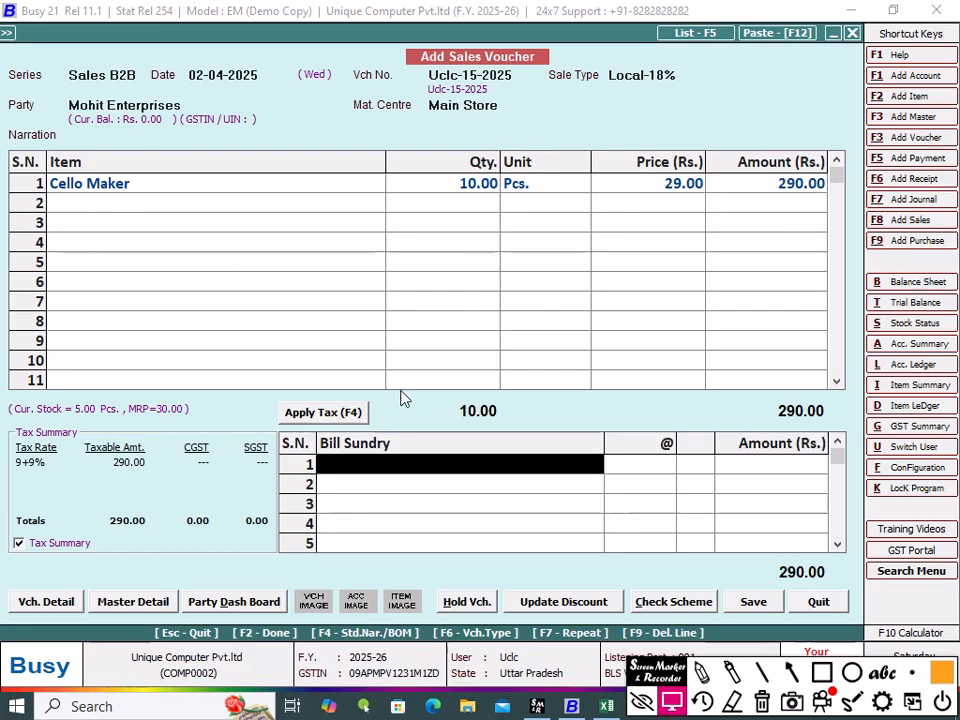
Step: Apply tax, save the voucher with its bill reference, and decline printing the invoice
click(322, 412)
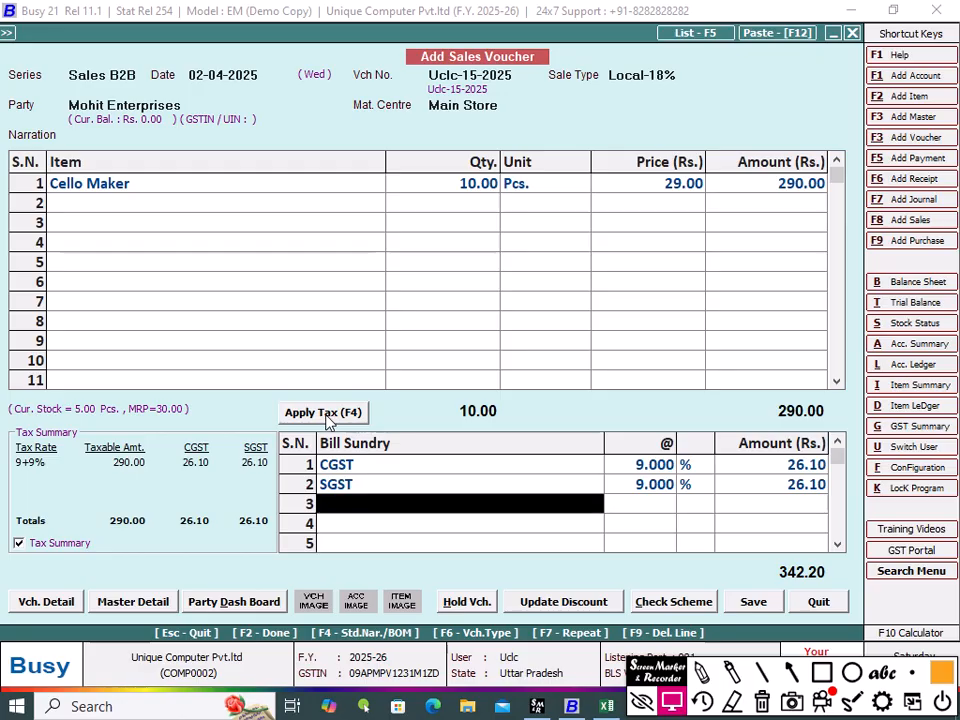
click(753, 601)
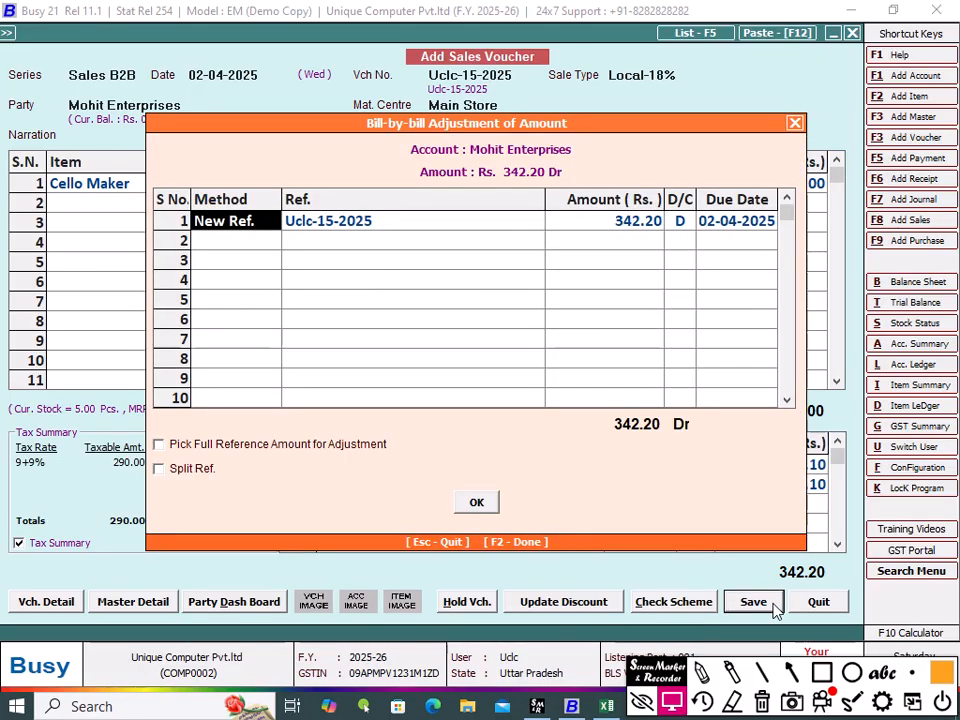
click(477, 505)
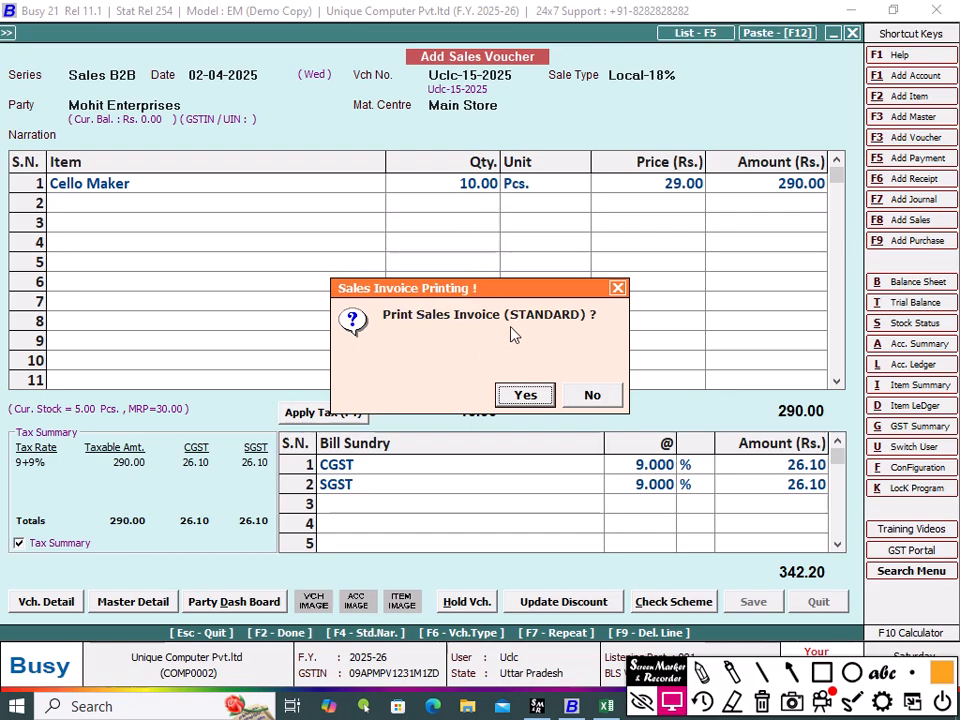
click(596, 397)
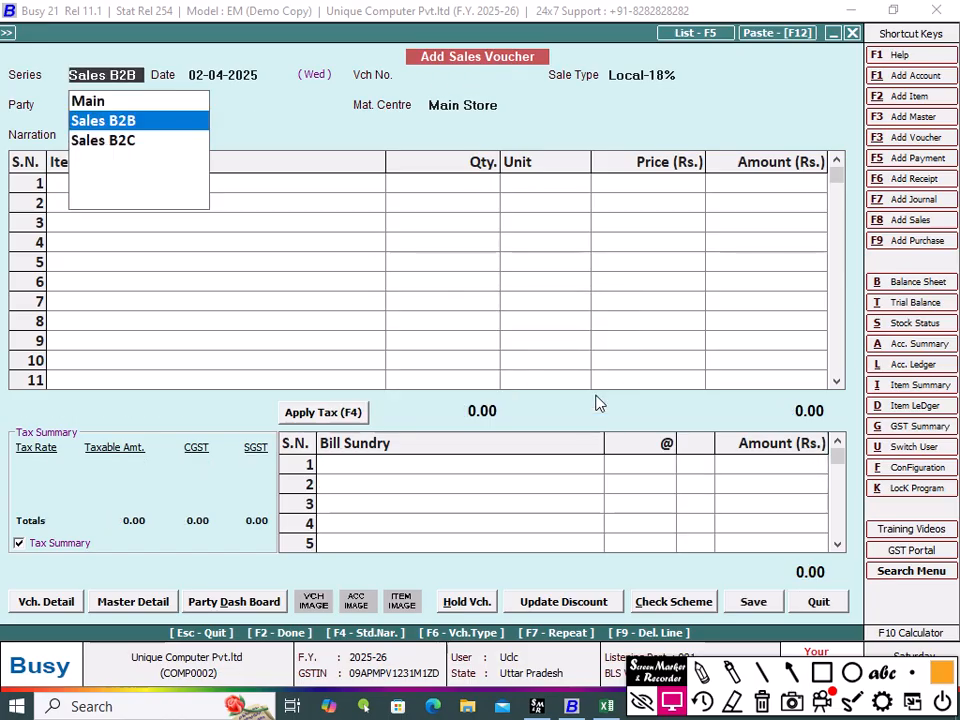
Step: Set Print 'Billing/Shipping' Detail Separately to Y in the standard Sales Invoice printing configuration and save
key(Escape)
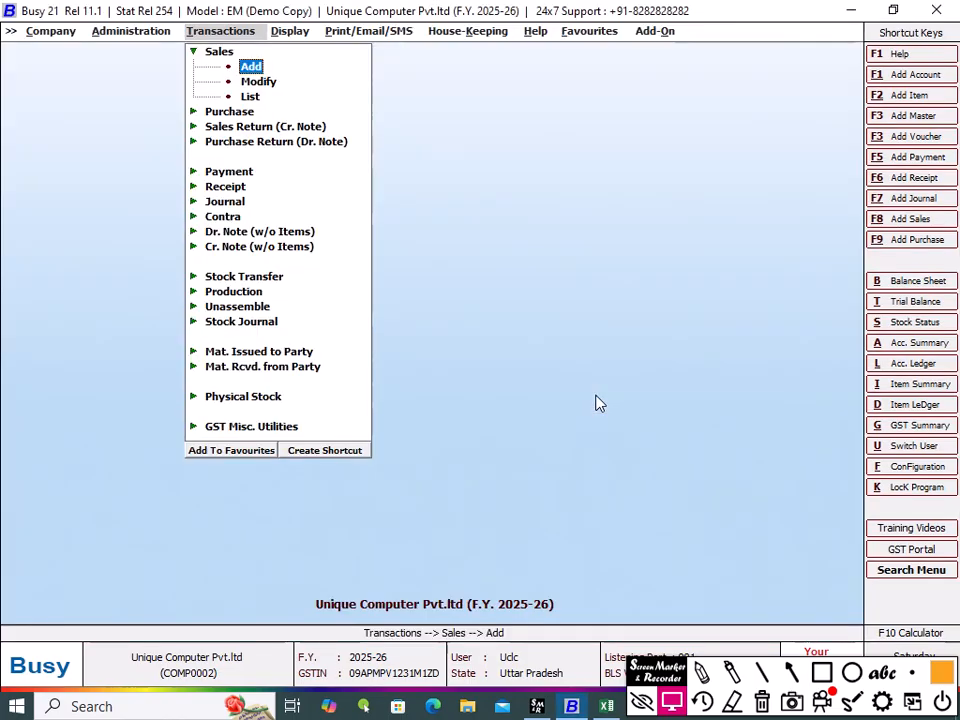
key(Escape)
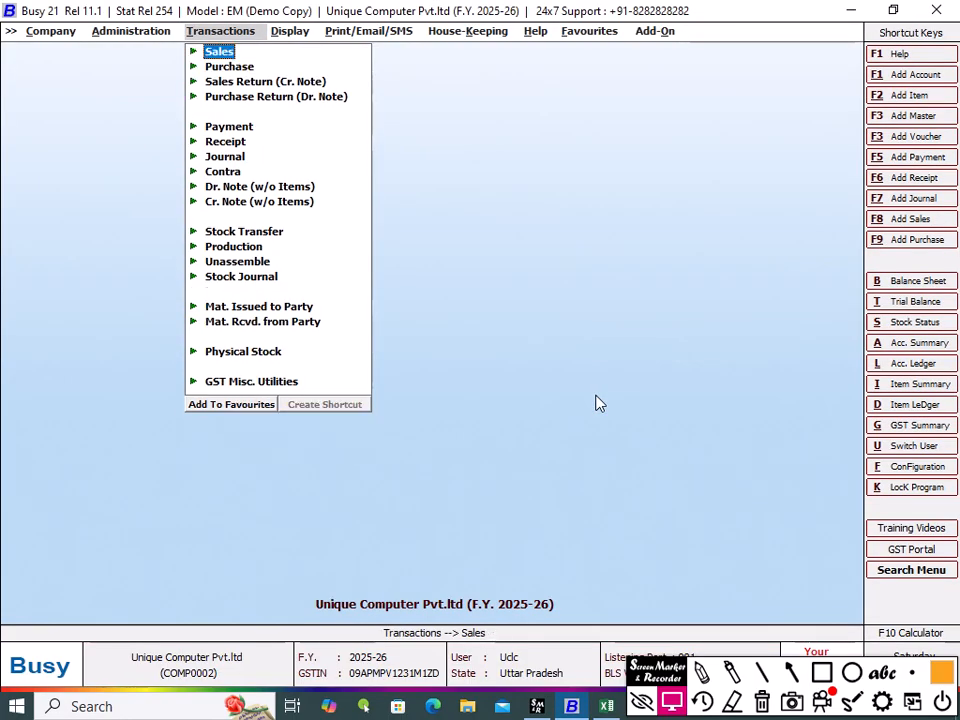
click(125, 31)
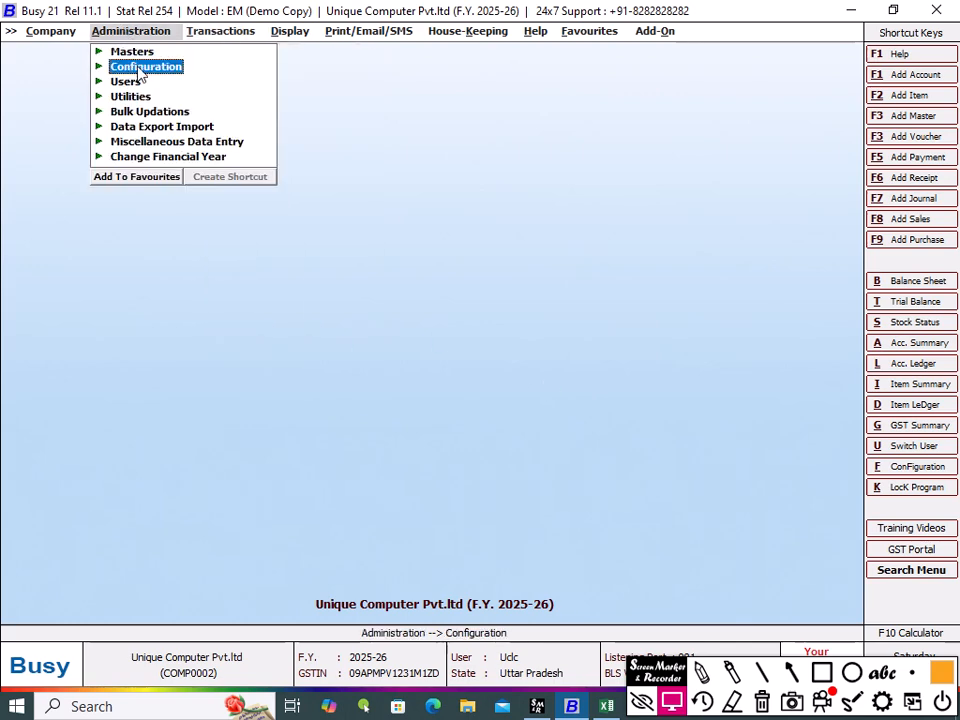
click(140, 68)
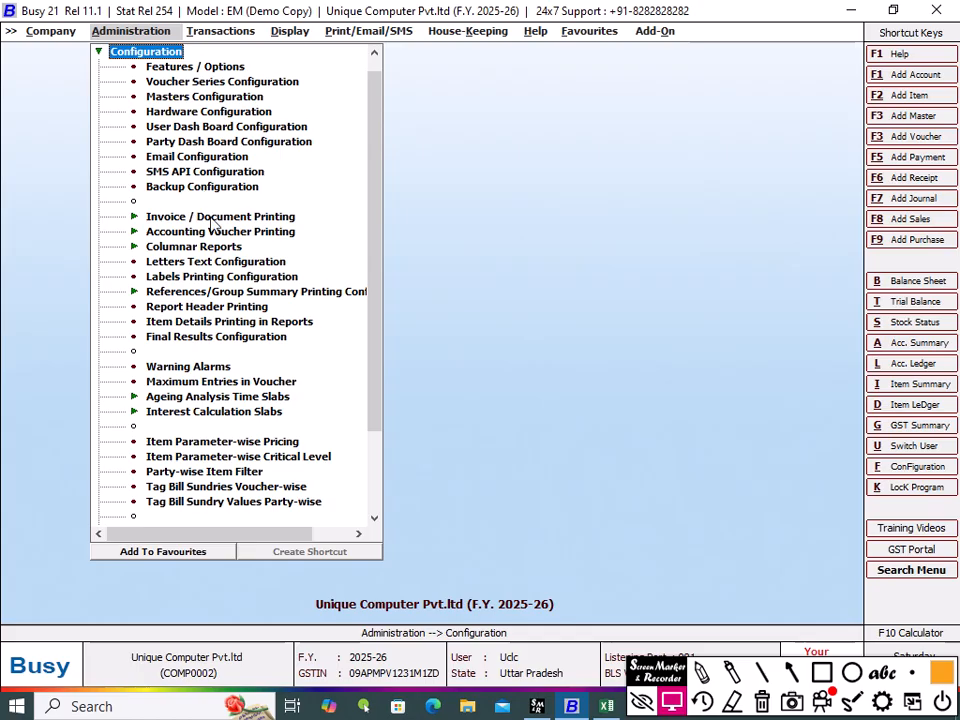
click(253, 217)
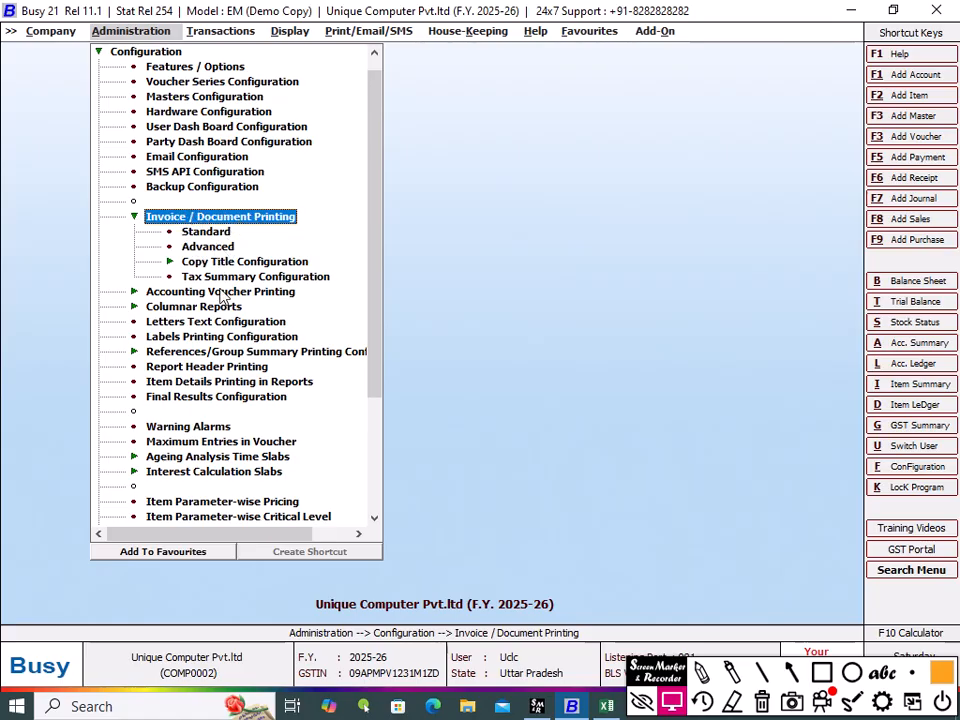
click(210, 232)
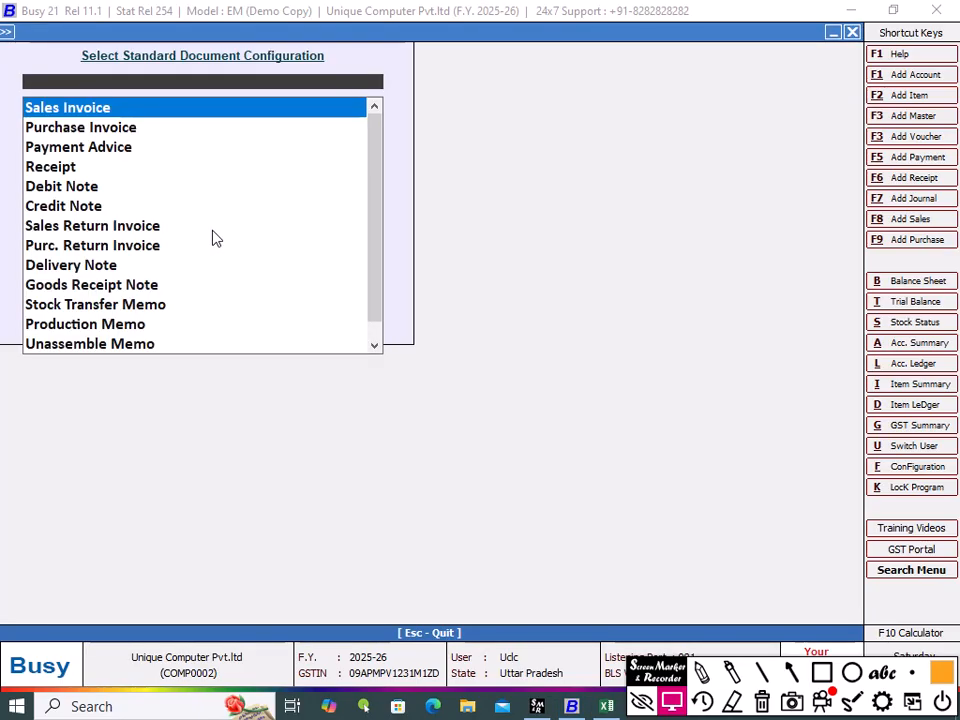
double_click(46, 102)
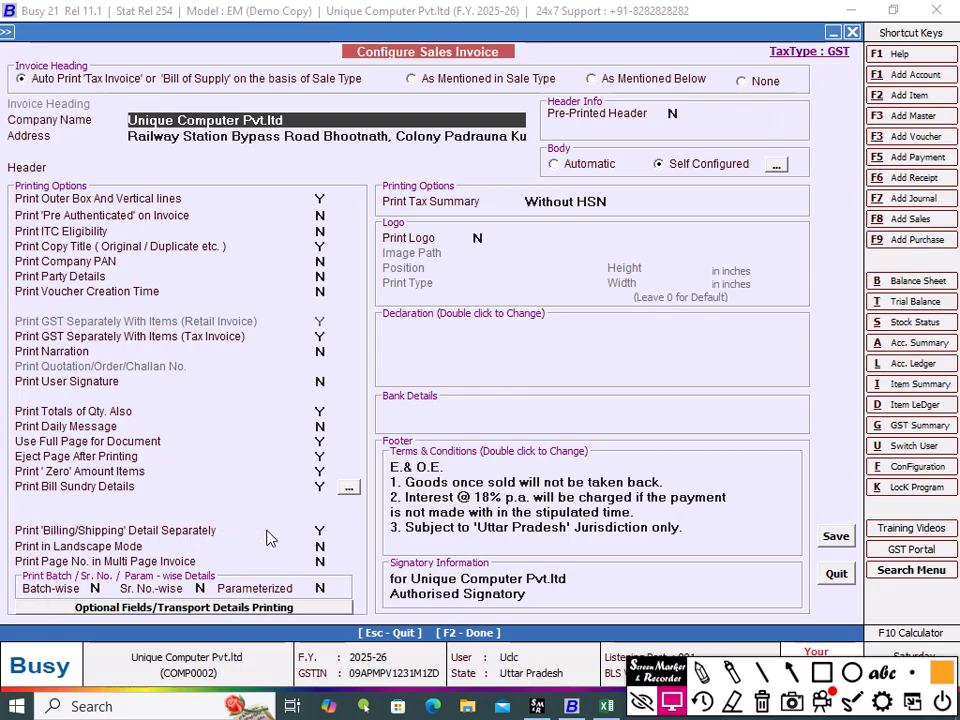
click(321, 532)
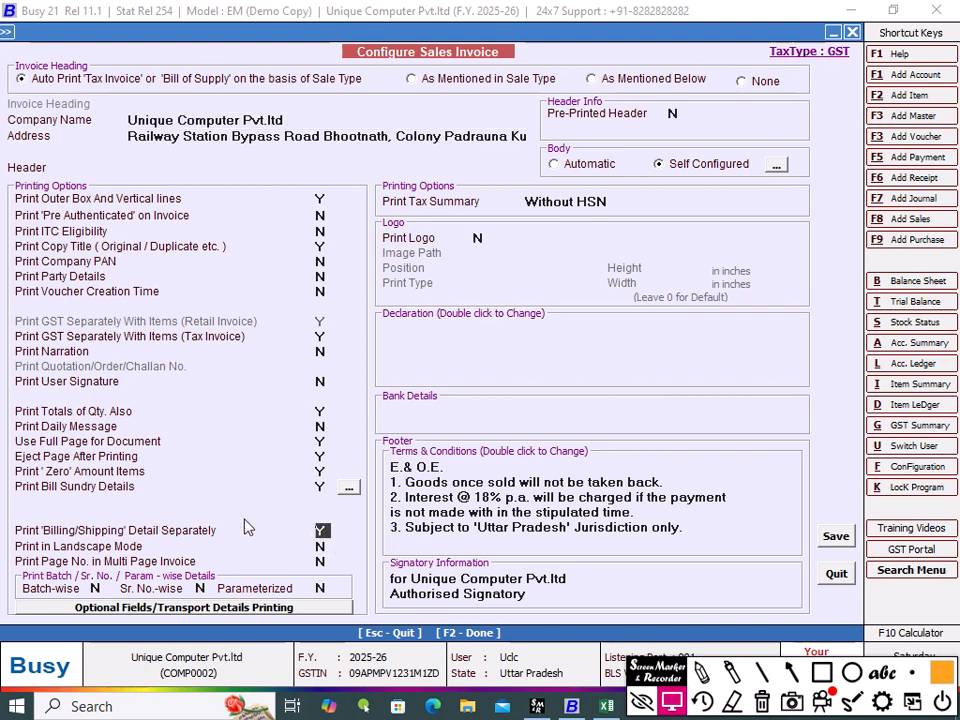
click(836, 537)
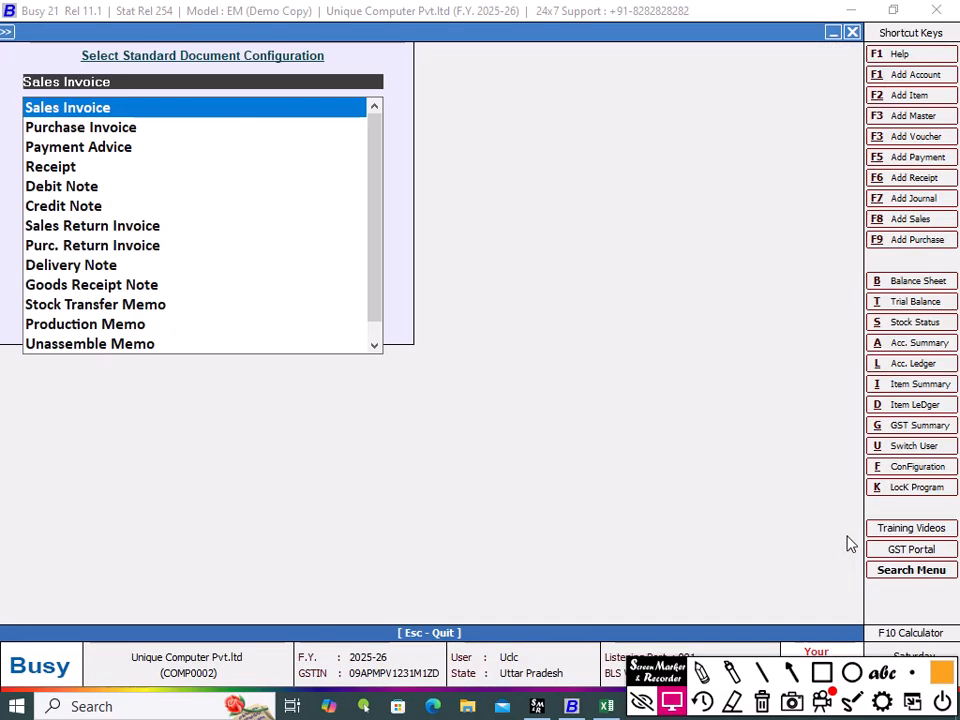
Step: Leave the configuration and open the list of sales vouchers with output on screen
key(Escape)
key(Escape)
key(Escape)
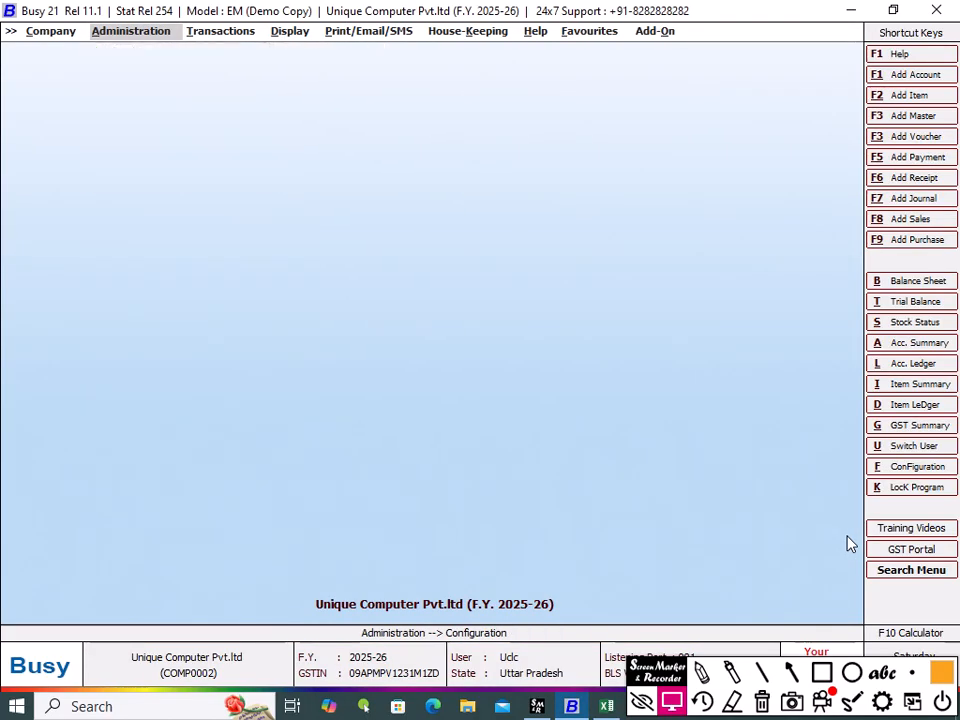
key(Right)
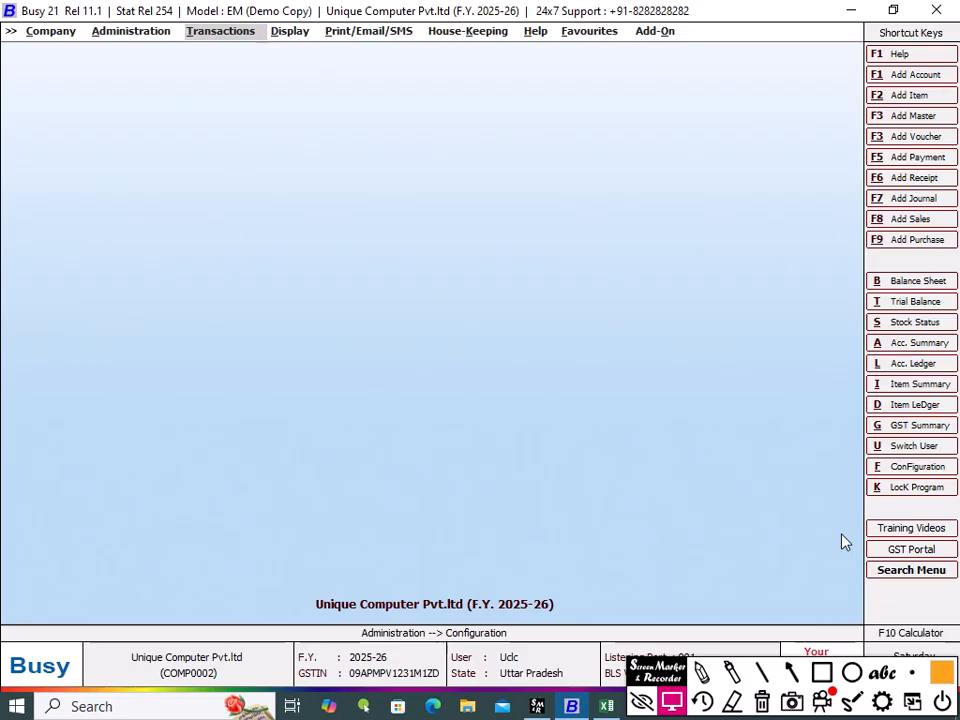
key(Return)
key(Return)
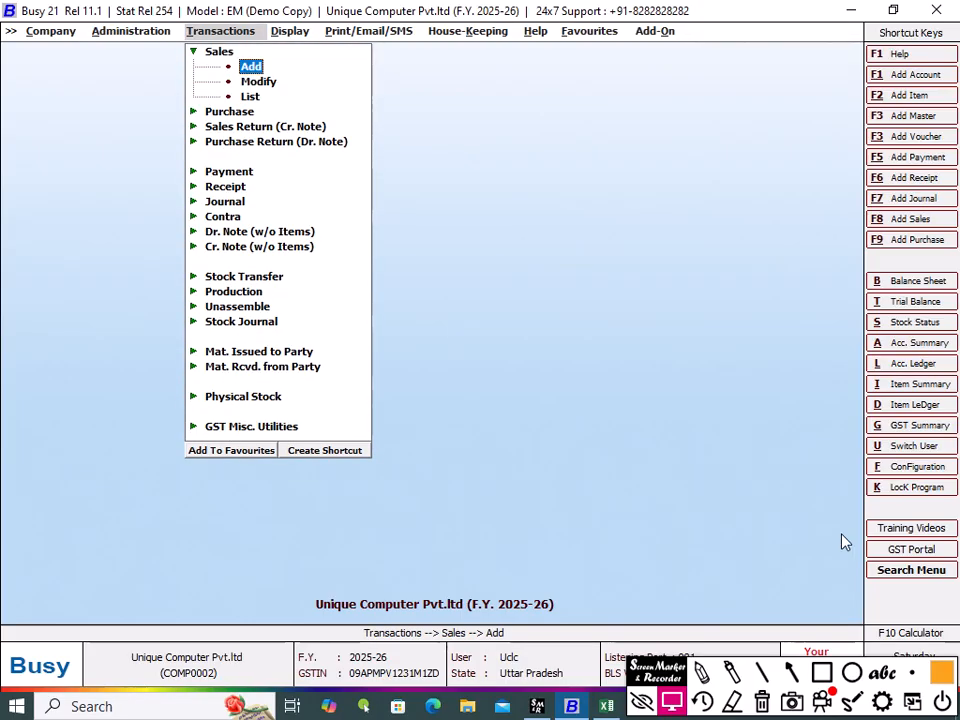
key(Down)
key(Down)
key(Return)
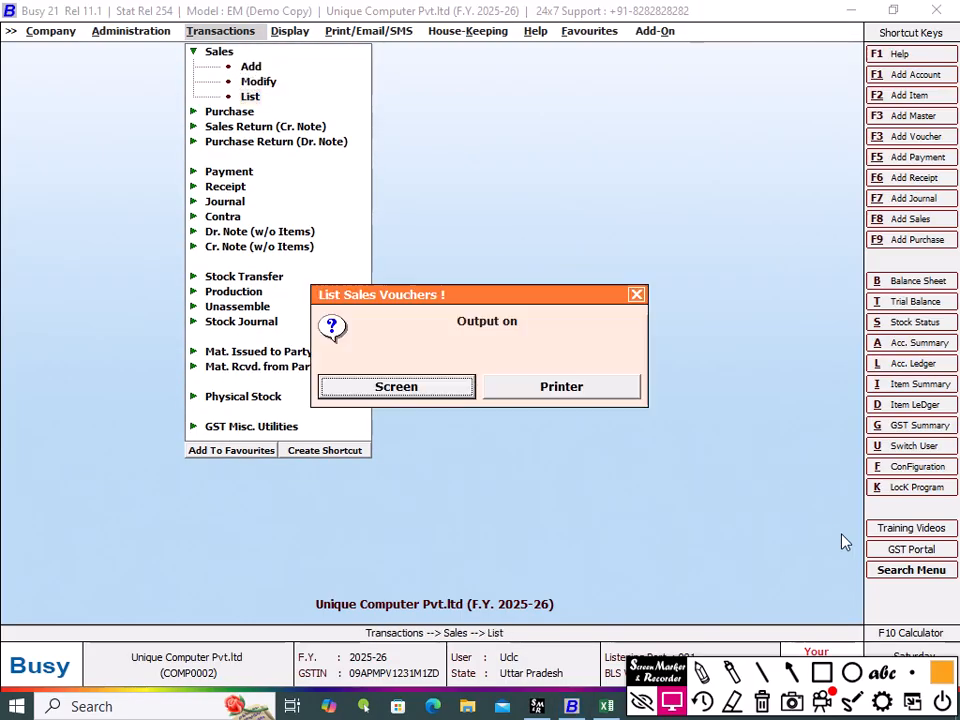
key(Return)
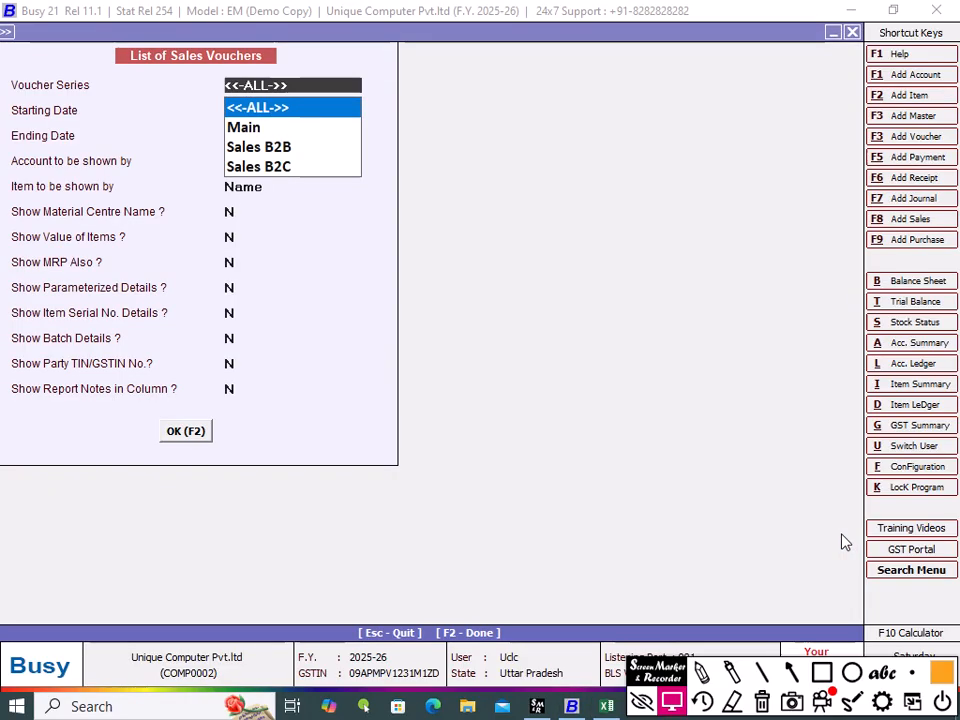
Step: List all sales vouchers for 02-04-2025 and open the Mohit Enterprises Cello Maker voucher for modification
key(Down)
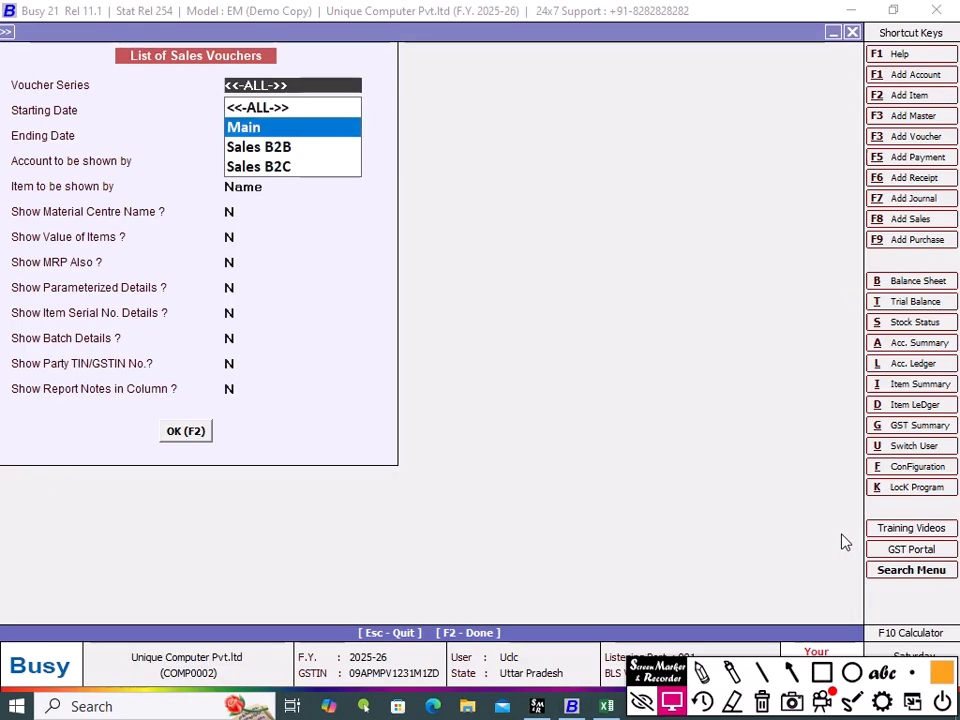
key(Up)
key(Return)
key(Return)
key(Return)
key(Return)
key(Return)
key(Return)
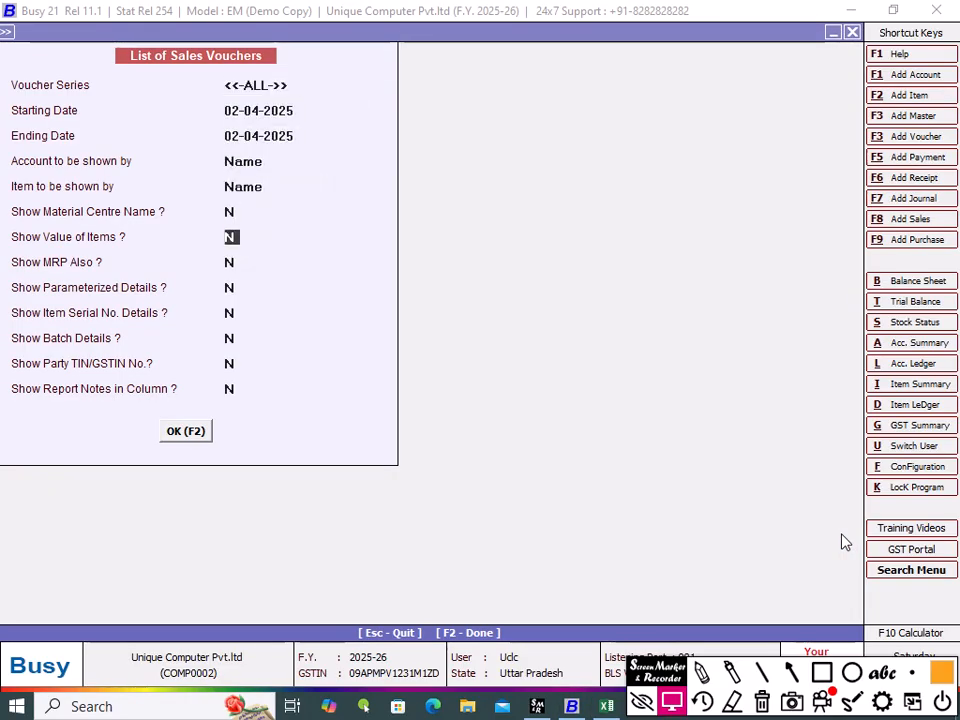
key(Return)
key(Return)
key(Return)
key(Return)
key(Return)
key(Return)
key(Return)
key(Return)
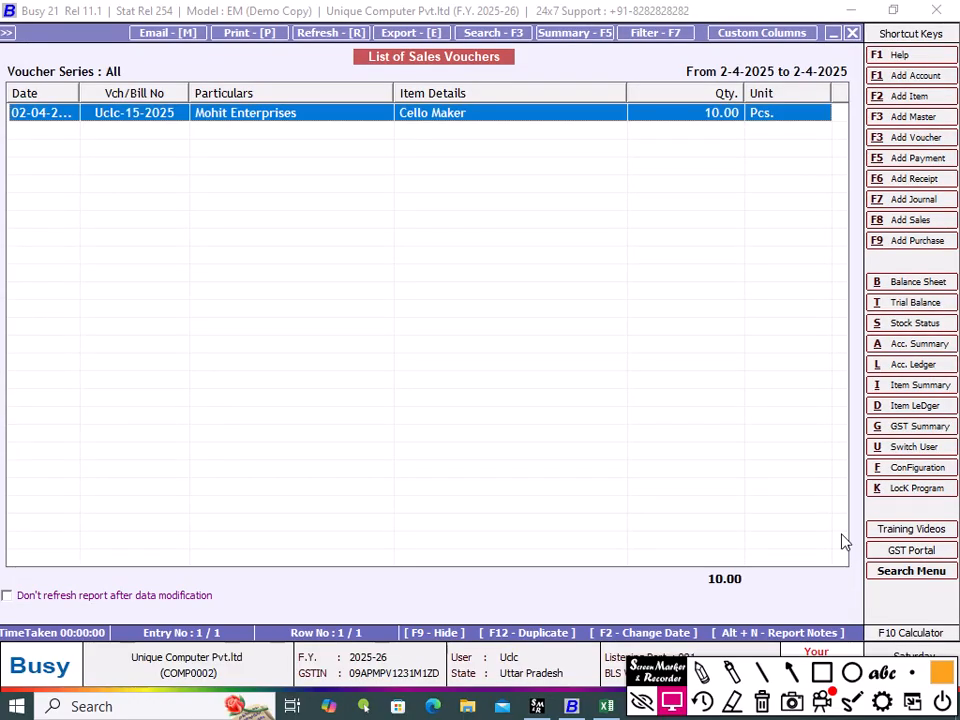
double_click(480, 114)
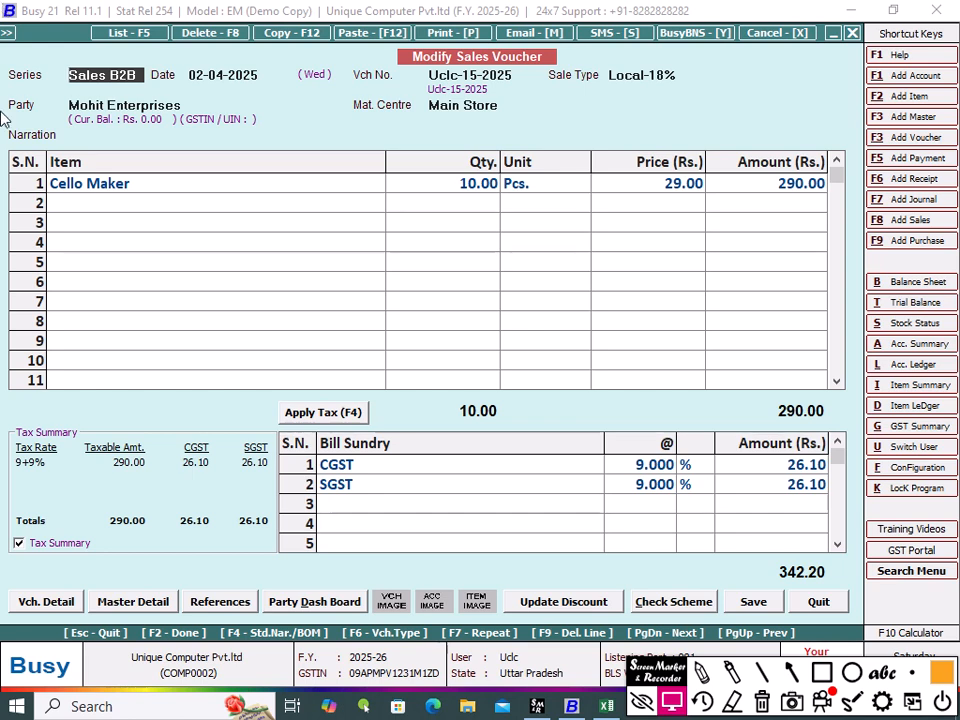
Step: Preview the voucher's Sales Invoice in STANDARD format, zoom in to 130%, and close the preview
click(454, 35)
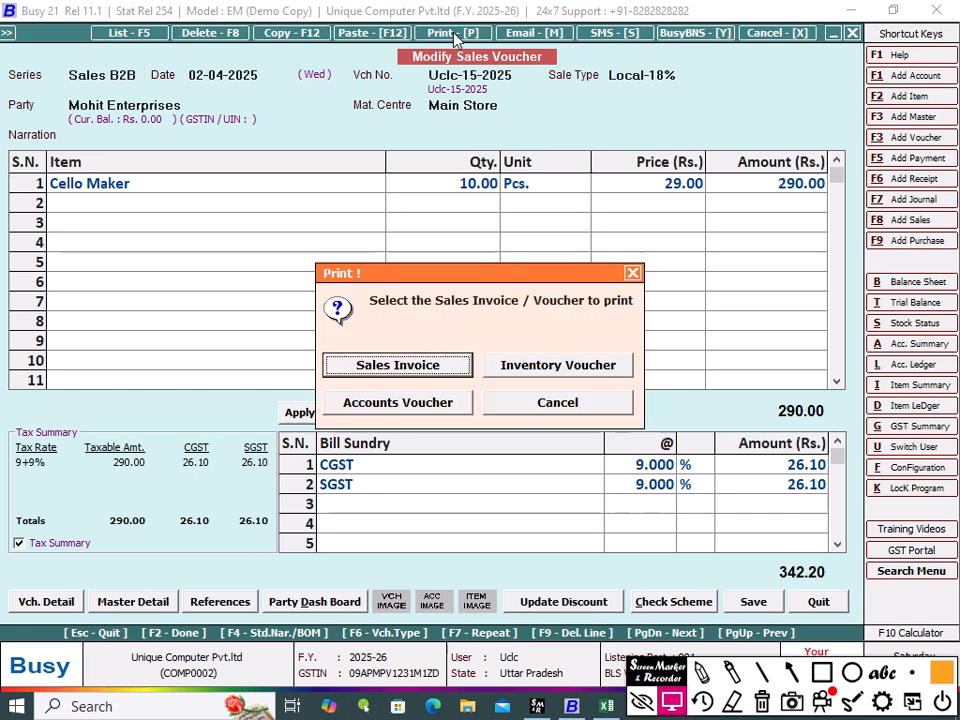
click(397, 367)
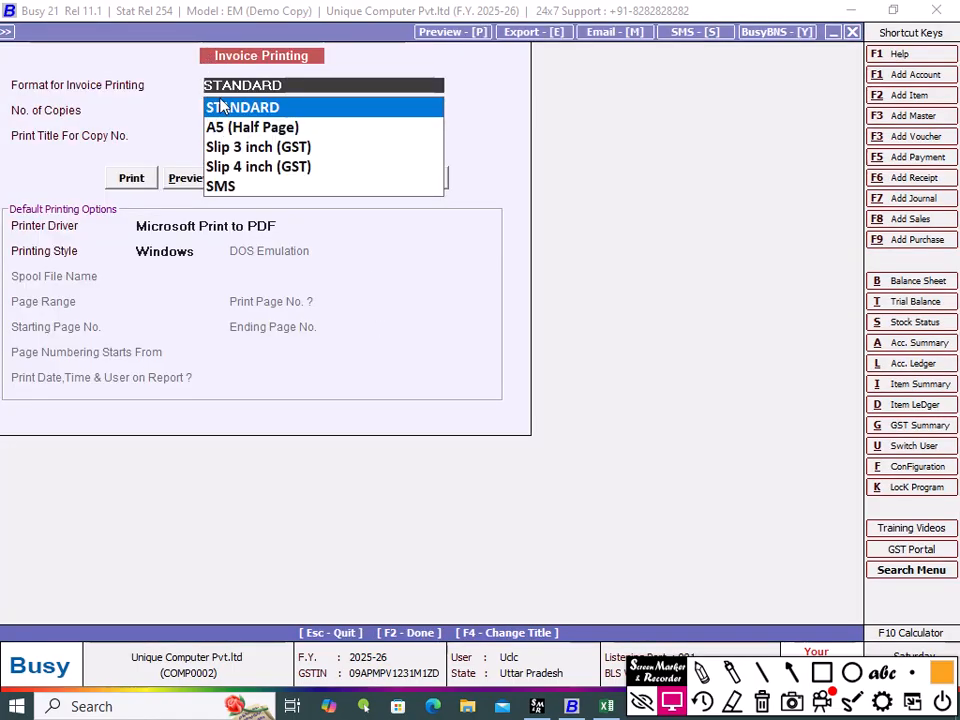
click(182, 176)
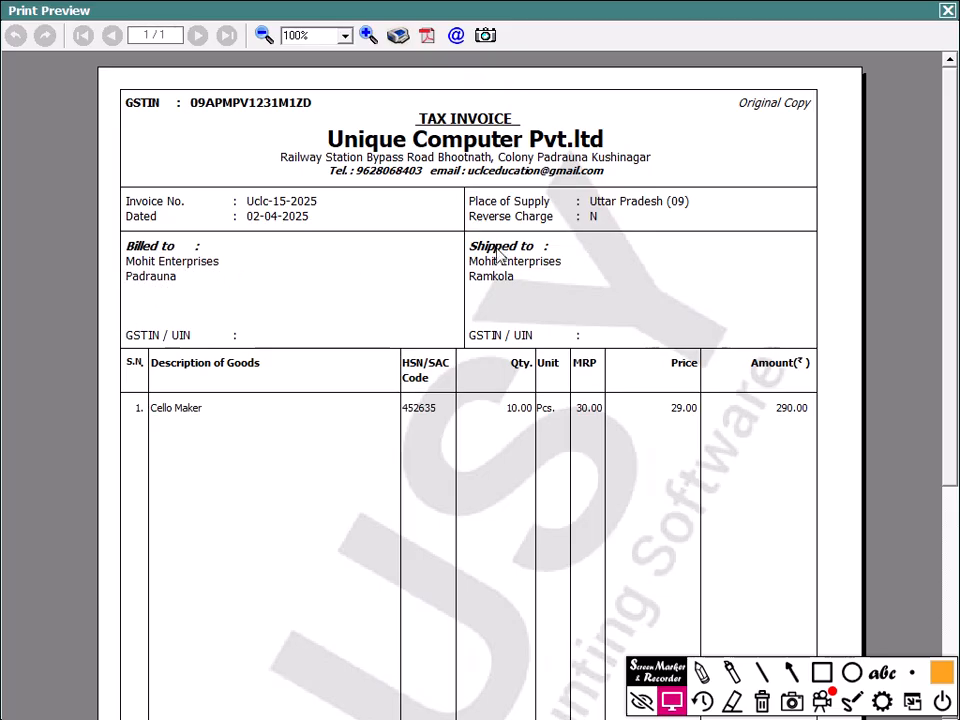
click(368, 35)
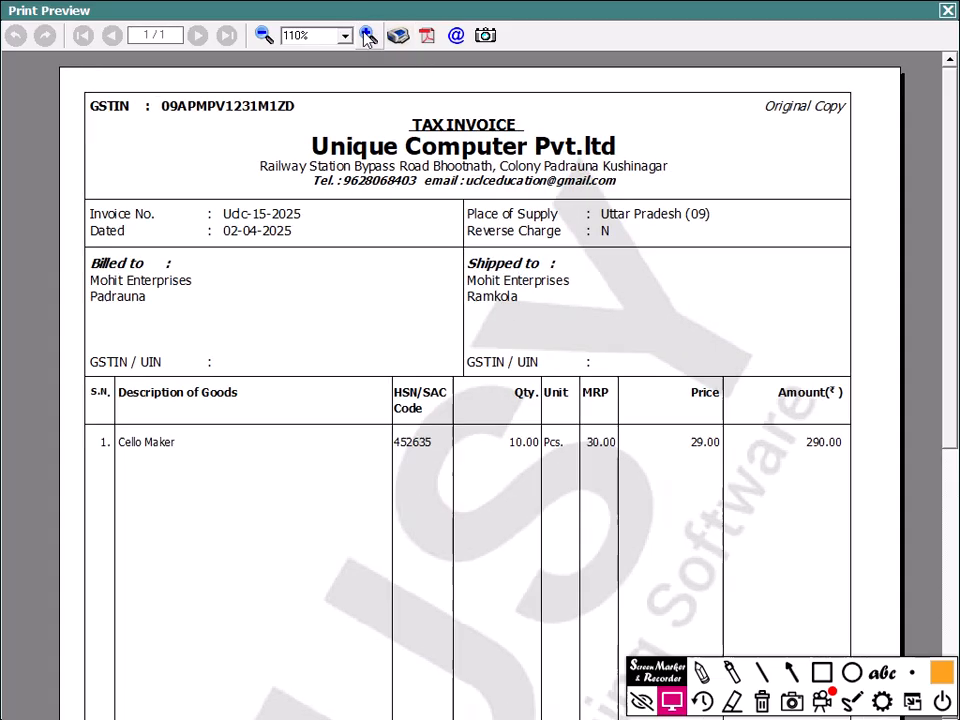
click(368, 35)
click(368, 35)
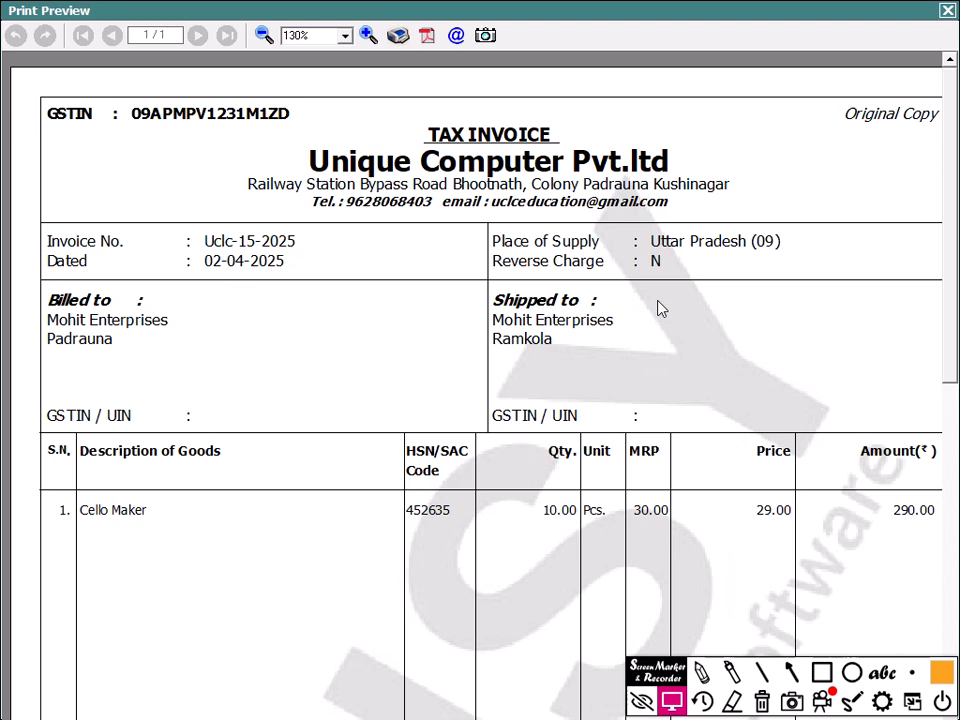
key(Escape)
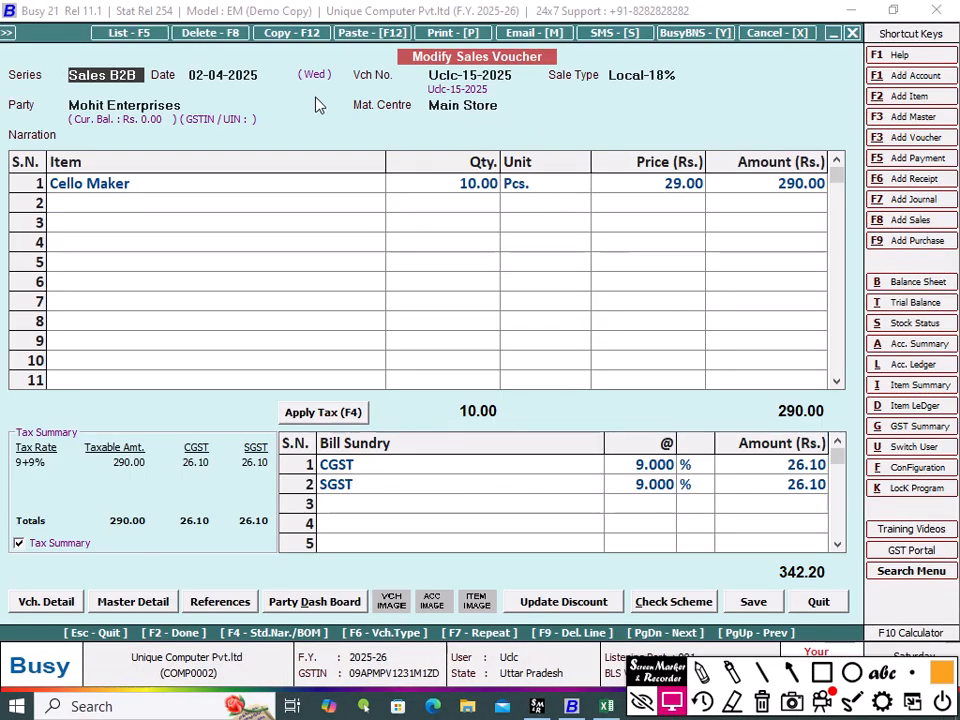
Step: Change the shipping party name to Rohit Enterprises in the billing/shipping details and confirm
key(Return)
key(Return)
key(Return)
key(Return)
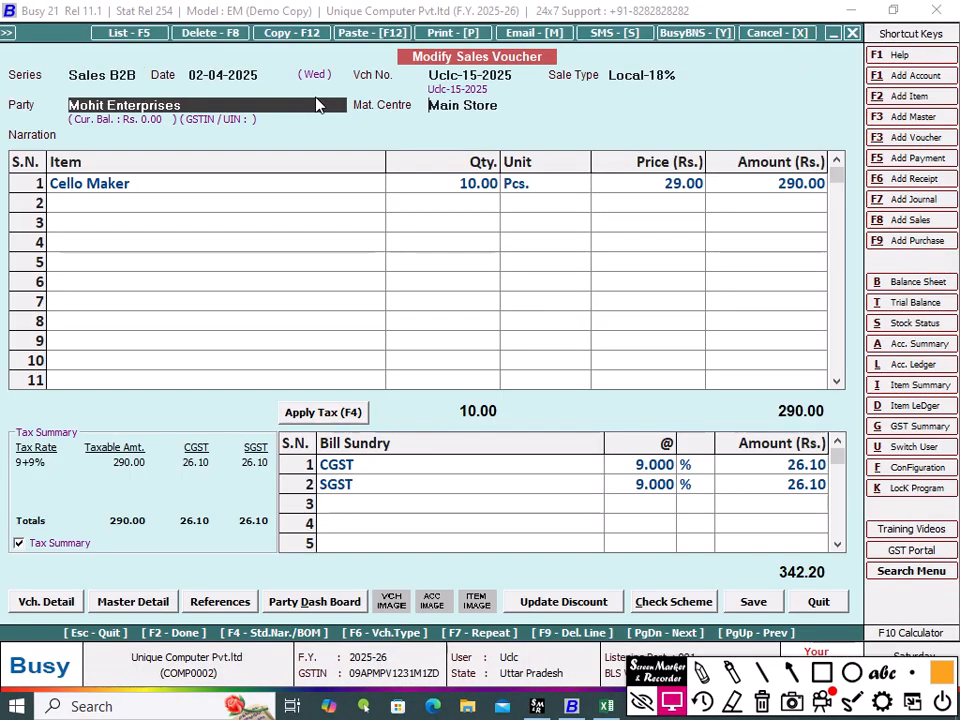
key(Return)
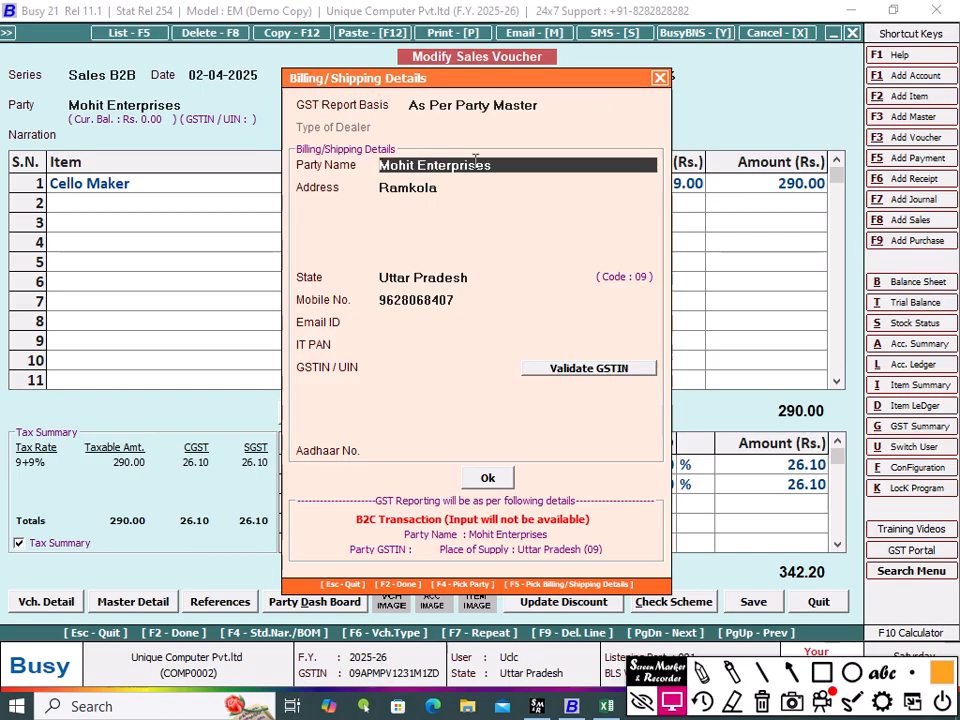
double_click(363, 166)
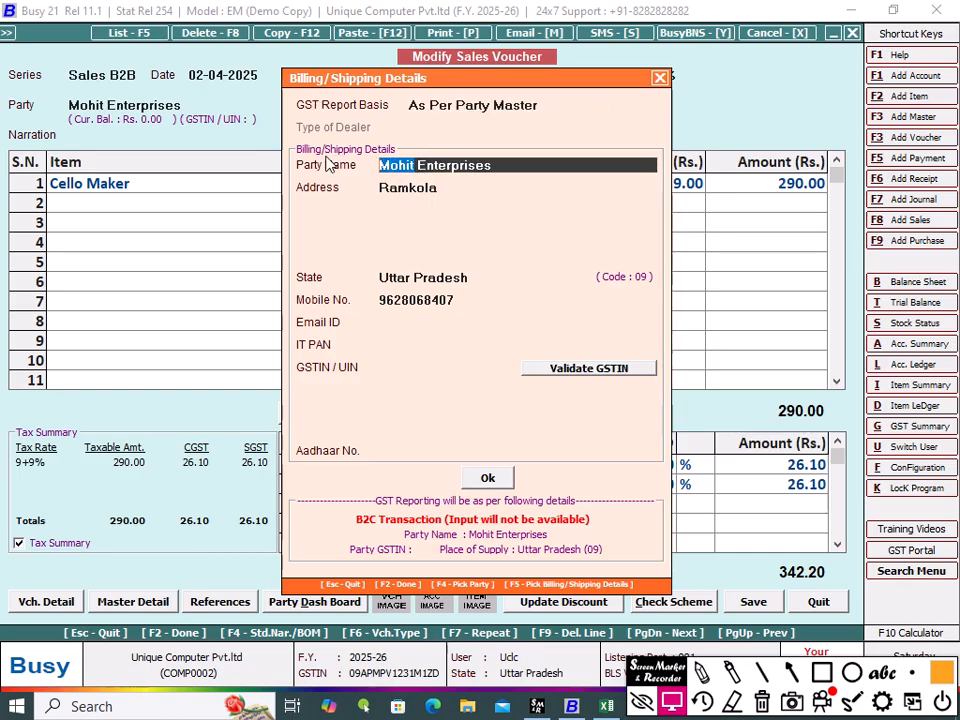
text(Rohit)
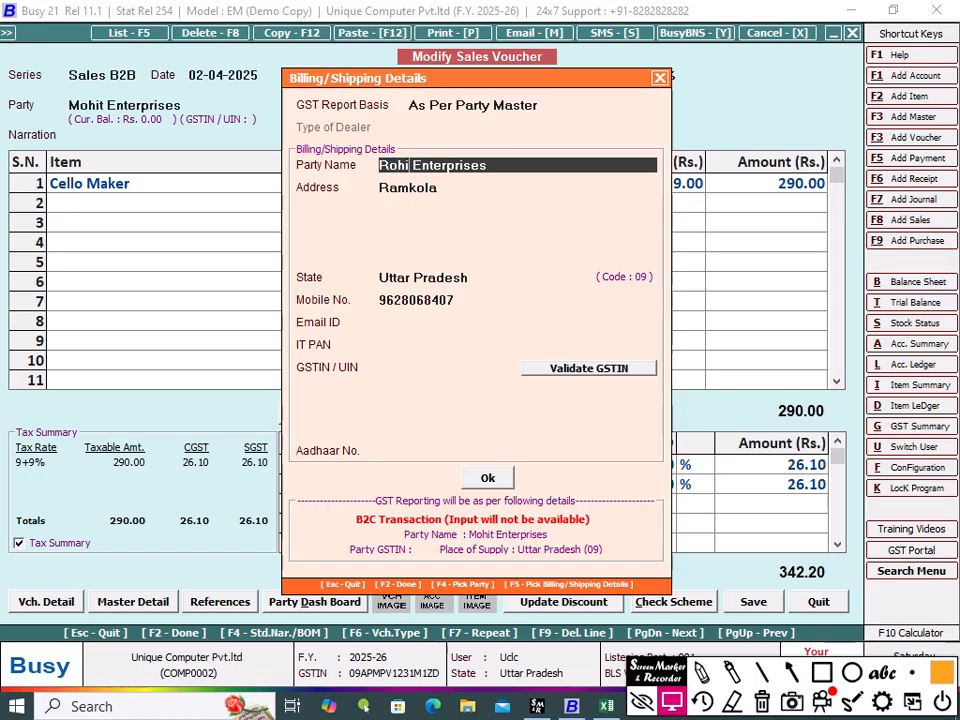
click(488, 478)
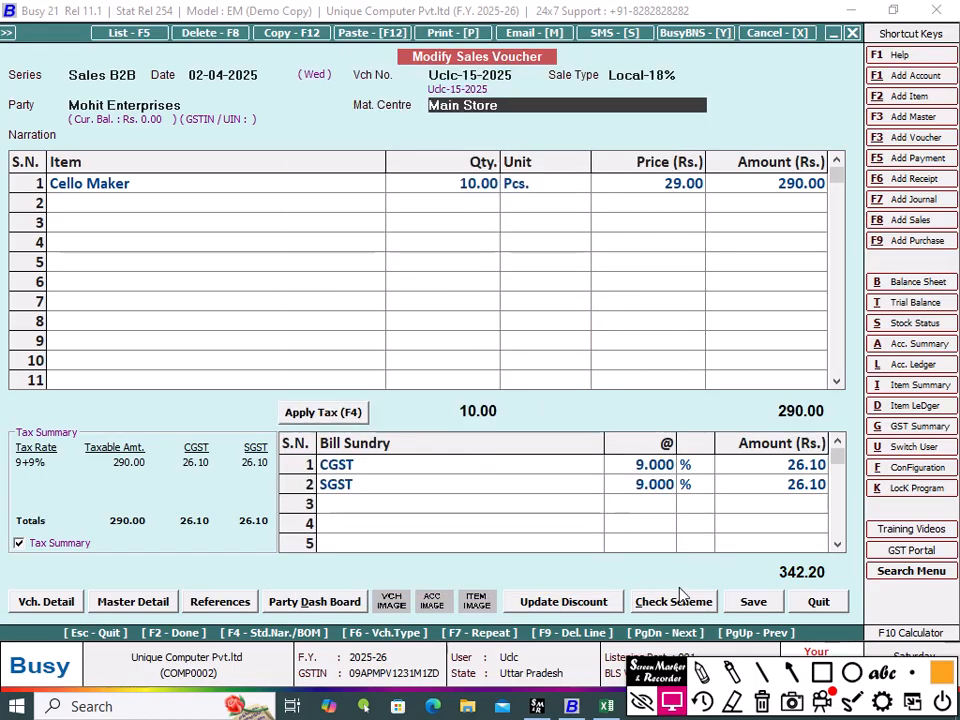
Step: Save the modified voucher, accept the bill reference adjustment, and choose to print the Sales Invoice
click(747, 605)
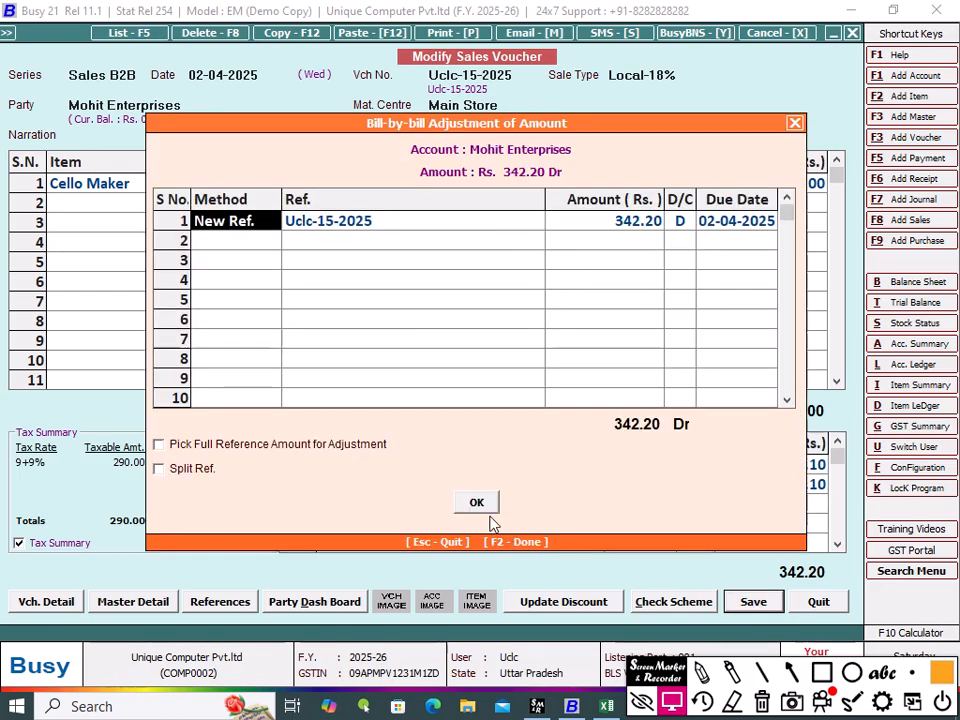
click(477, 506)
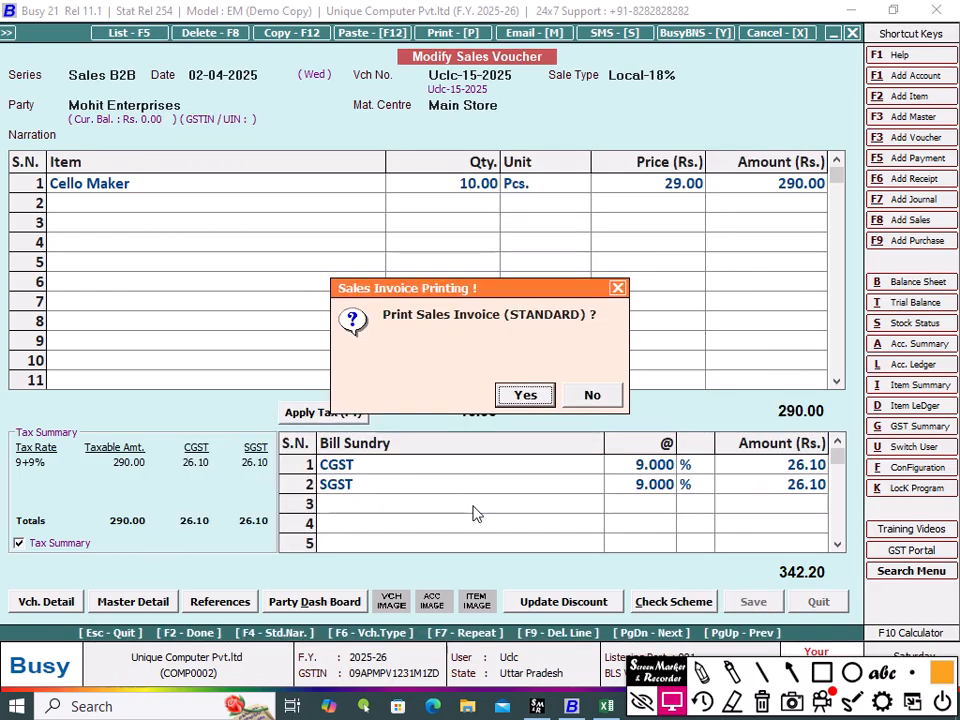
click(524, 396)
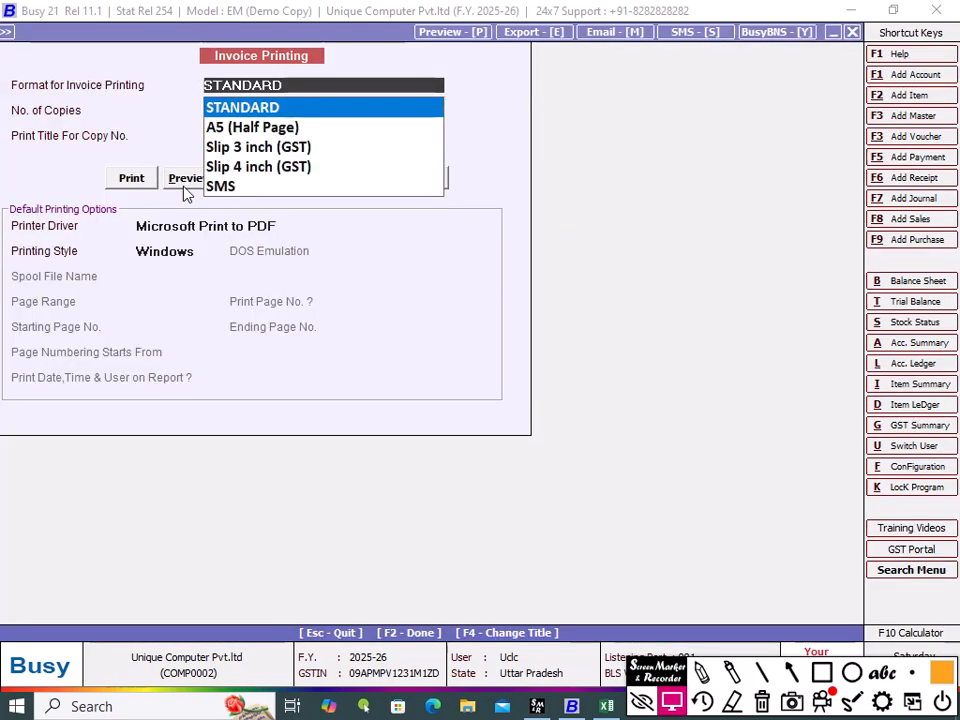
Step: Preview the STANDARD Sales Invoice and zoom in and out to compare the billed and shipped parties
click(183, 183)
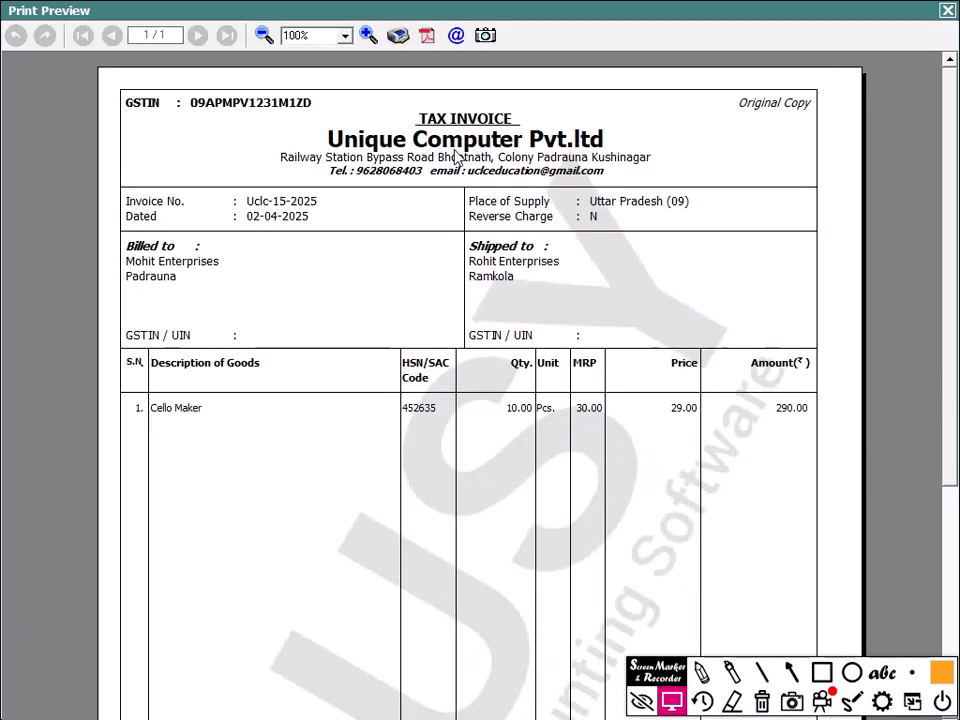
click(368, 36)
click(368, 36)
click(368, 36)
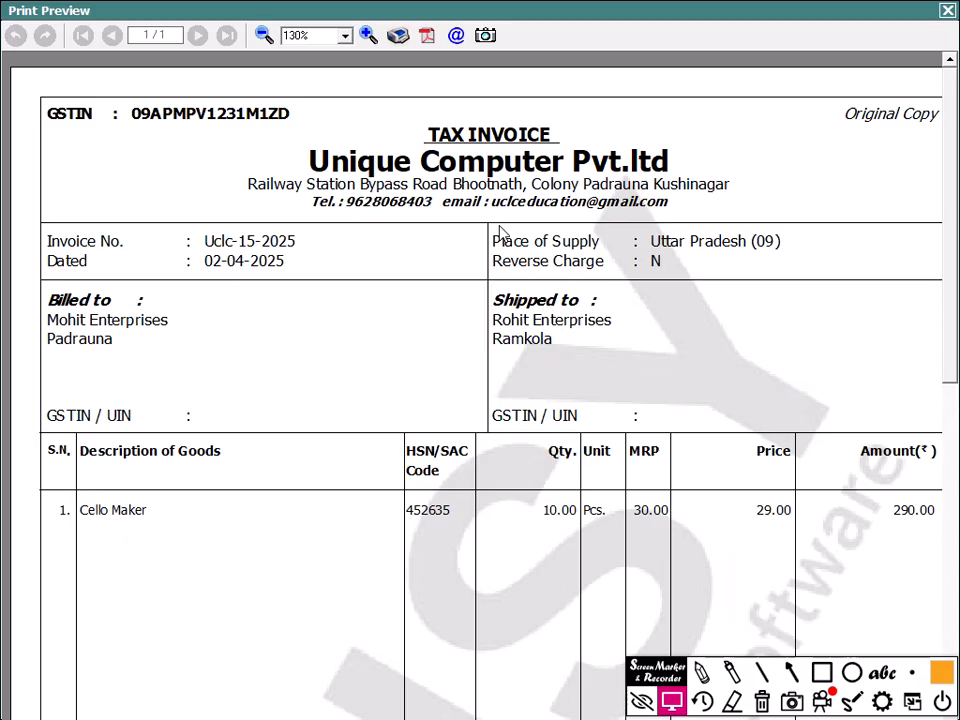
click(264, 35)
click(264, 35)
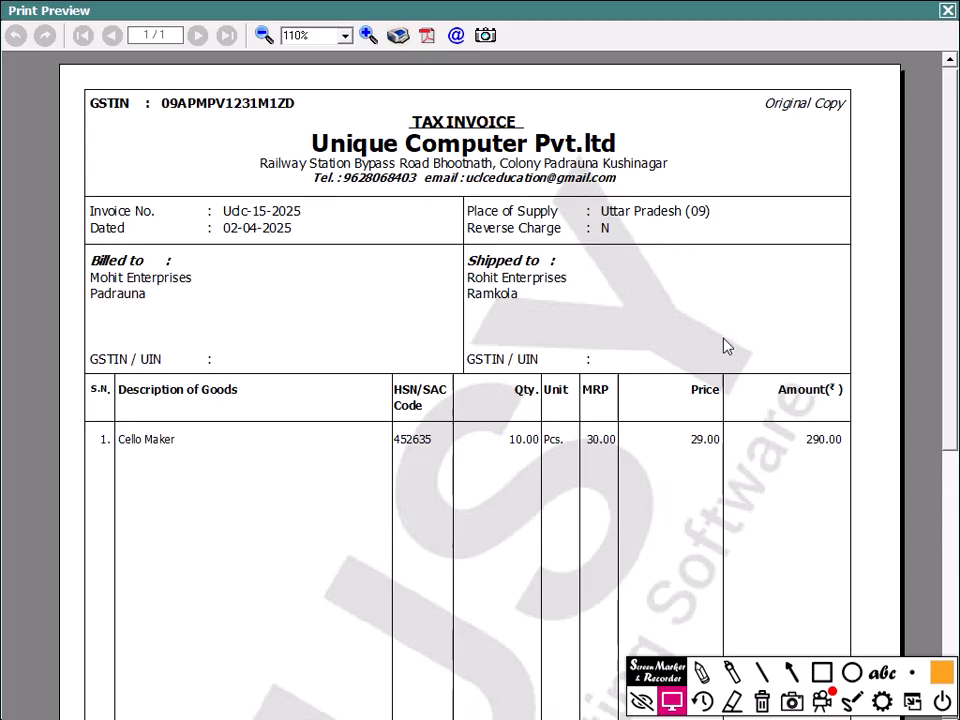
click(826, 704)
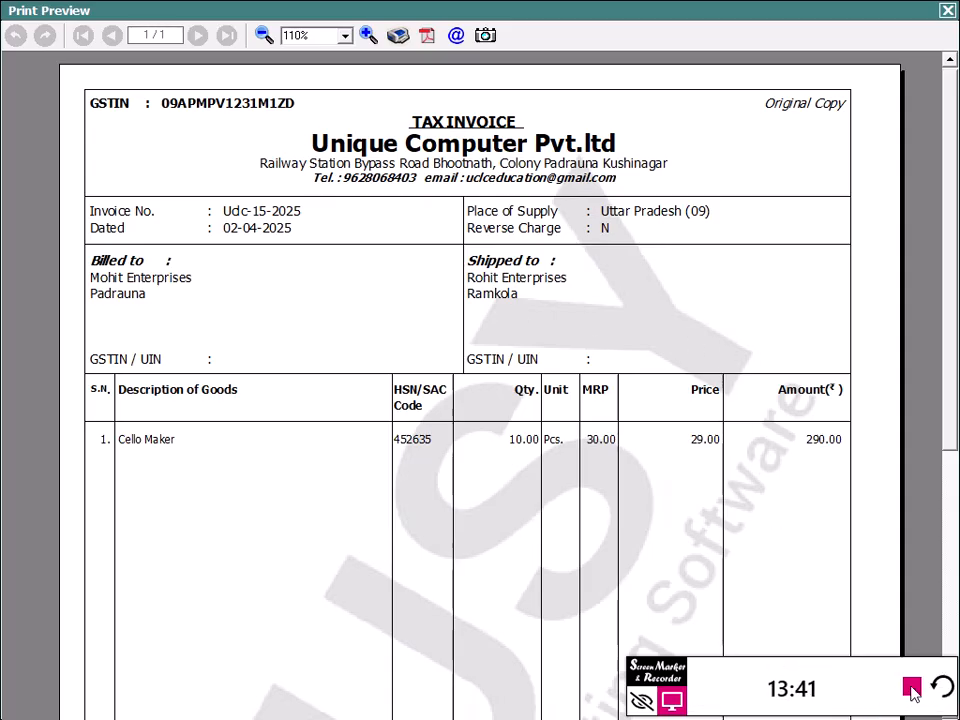